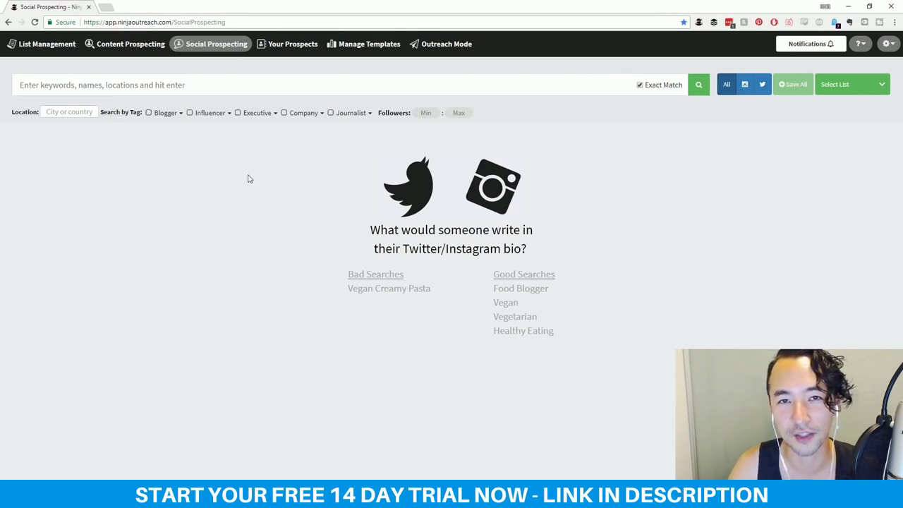
Step: Place the cursor in the Social Prospecting search field for Twitter/Instagram bios
click(184, 86)
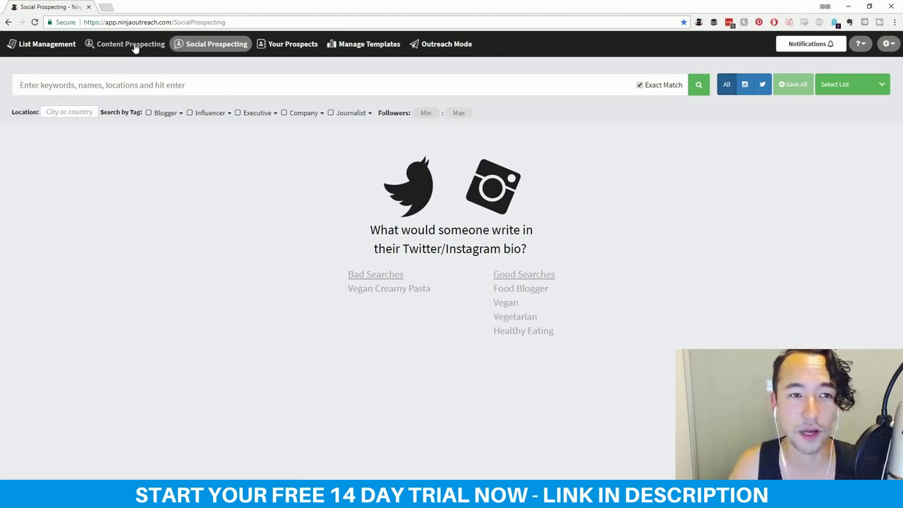
click(209, 83)
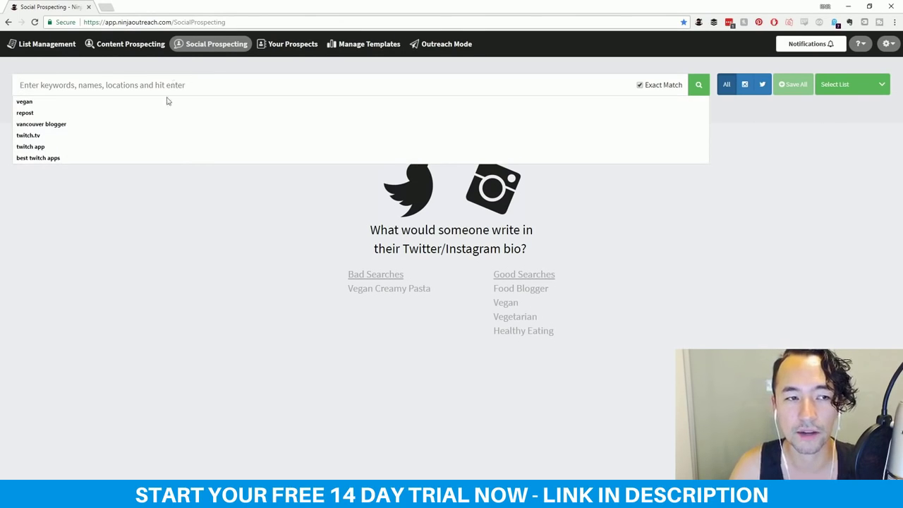
click(163, 202)
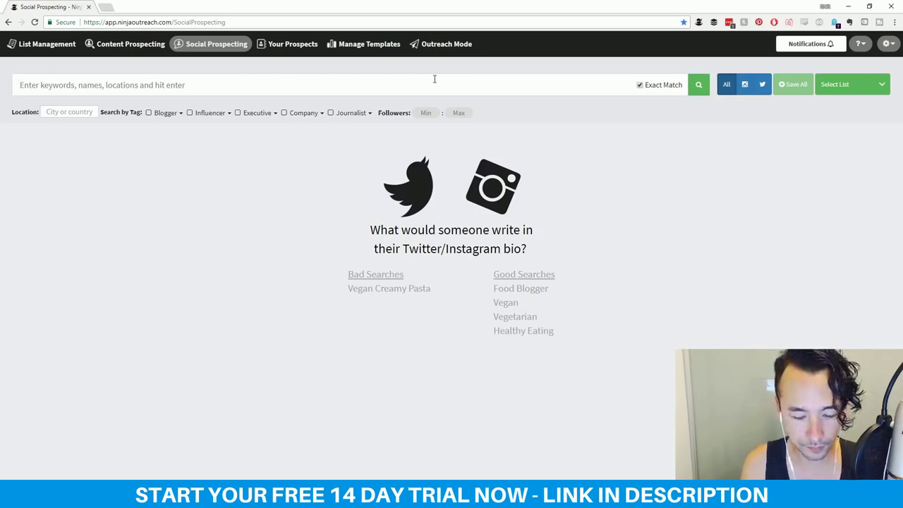
Step: Search bios for 'healthy eating' and scroll through the 662 matching influencer profiles
text(healthy eating)
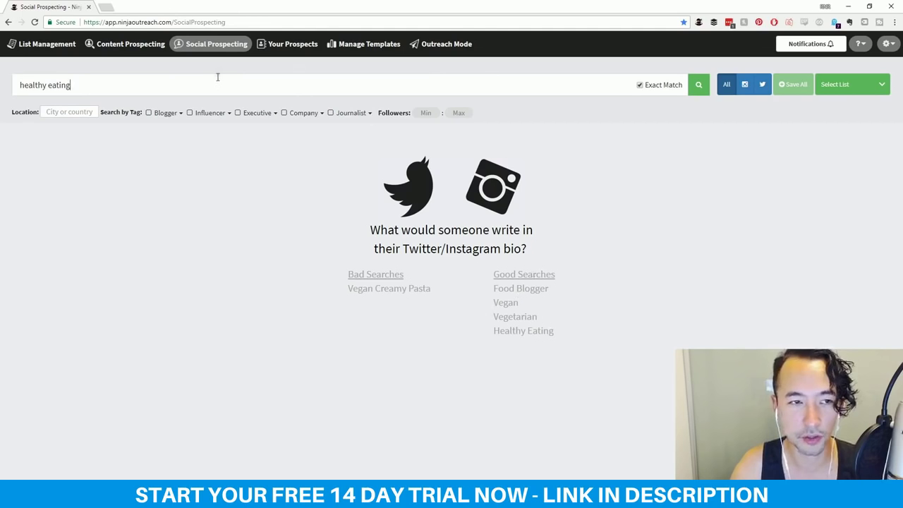
key(Return)
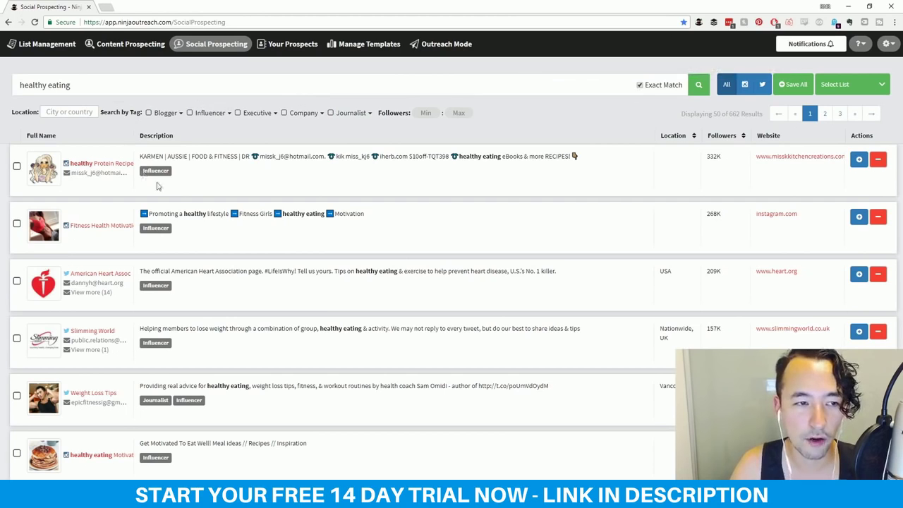
scroll(564, 265, down, 1)
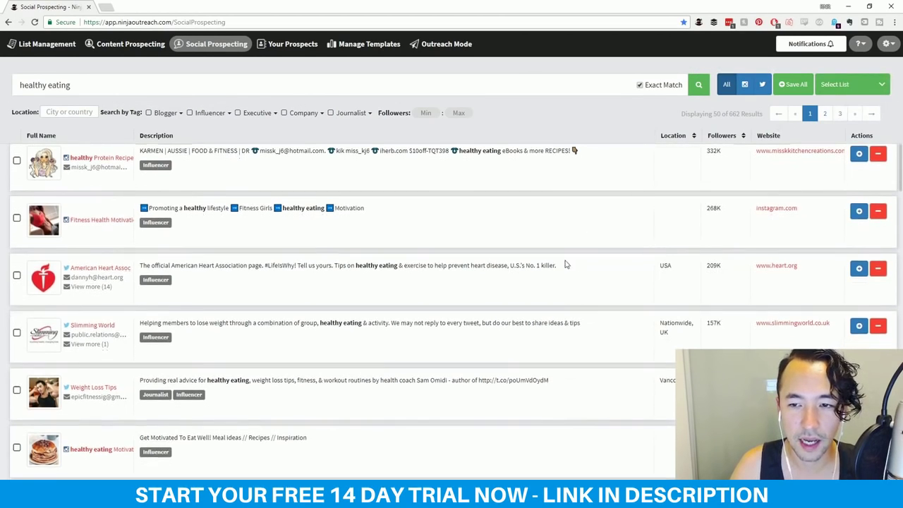
mouse_move(899, 169)
mouse_down()
mouse_move(891, 214)
mouse_move(878, 159)
mouse_up()
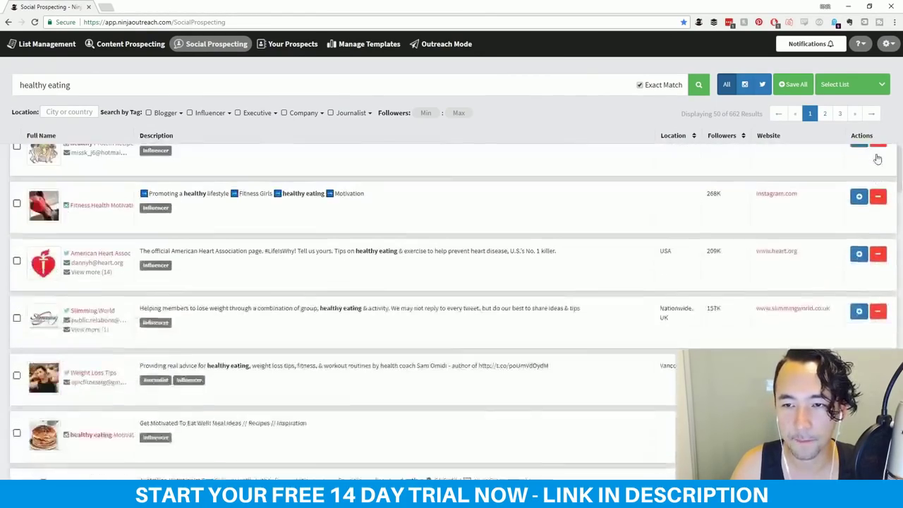
scroll(877, 159, up, 1)
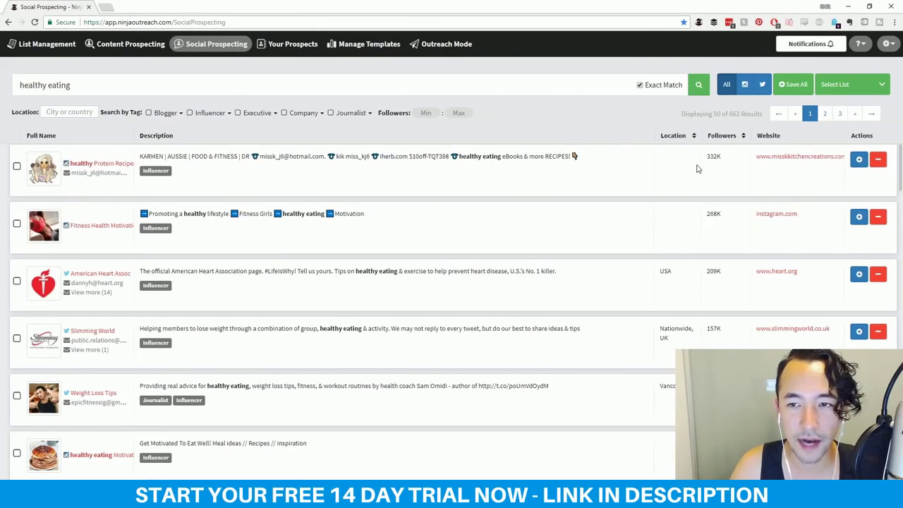
Step: Narrow the healthy eating results to 242 Instagram profiles and begin saving the top prospect
click(761, 84)
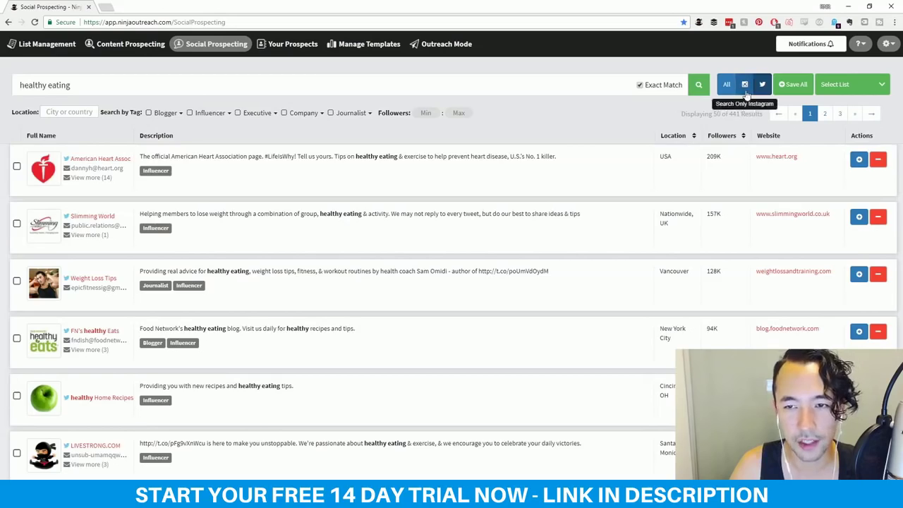
click(745, 85)
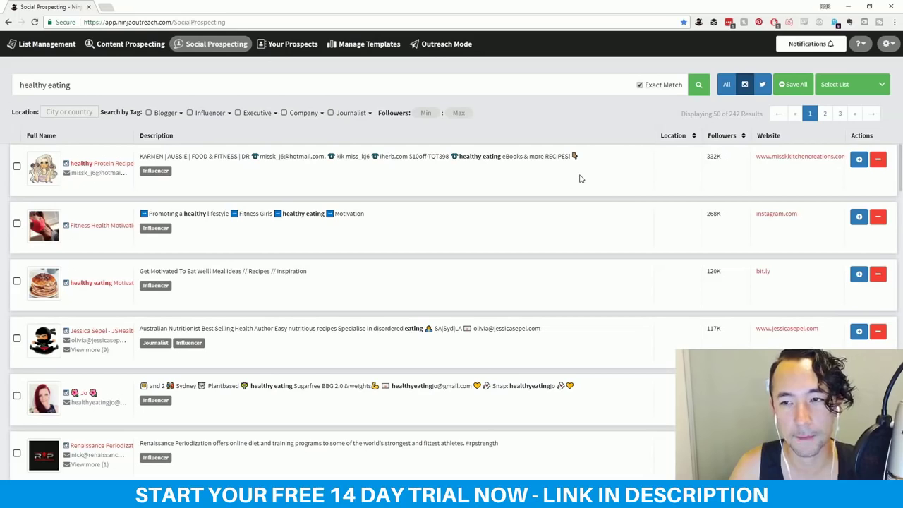
click(881, 95)
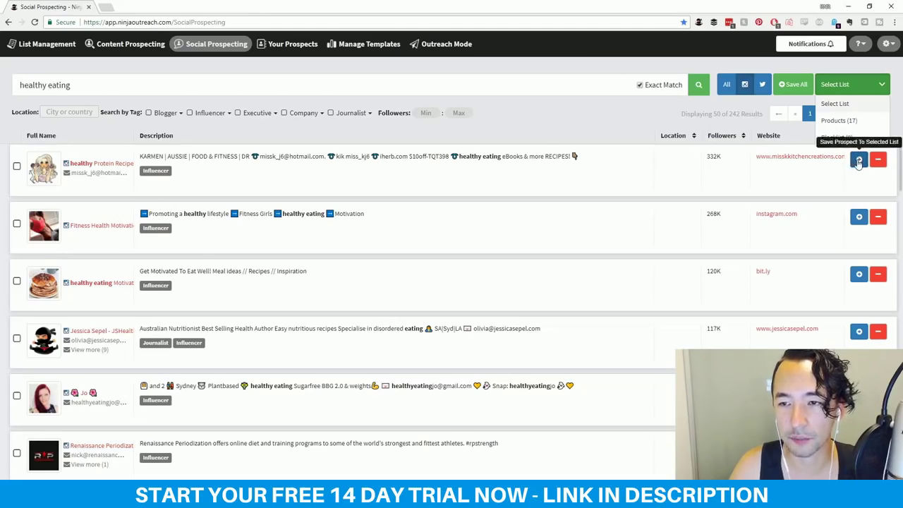
click(860, 160)
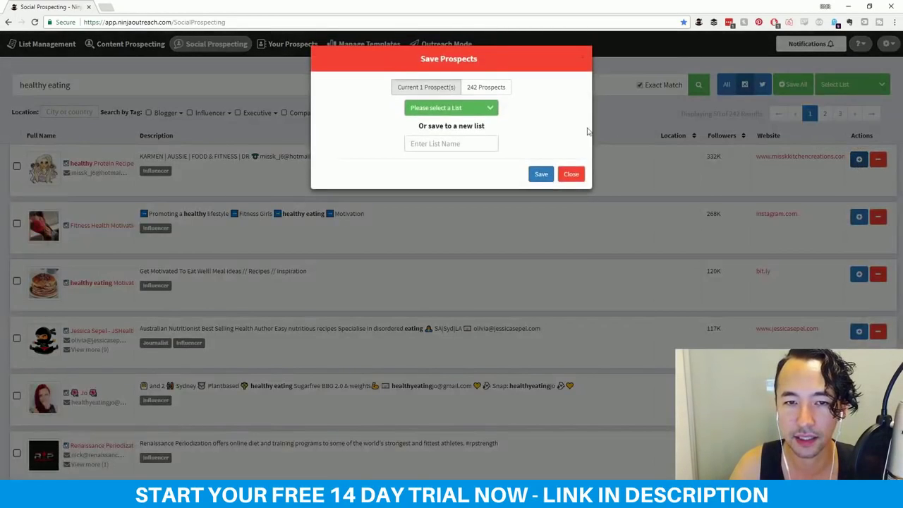
Step: Save the top prospect into a new list named 'Healthy Eating List'
click(490, 110)
click(525, 130)
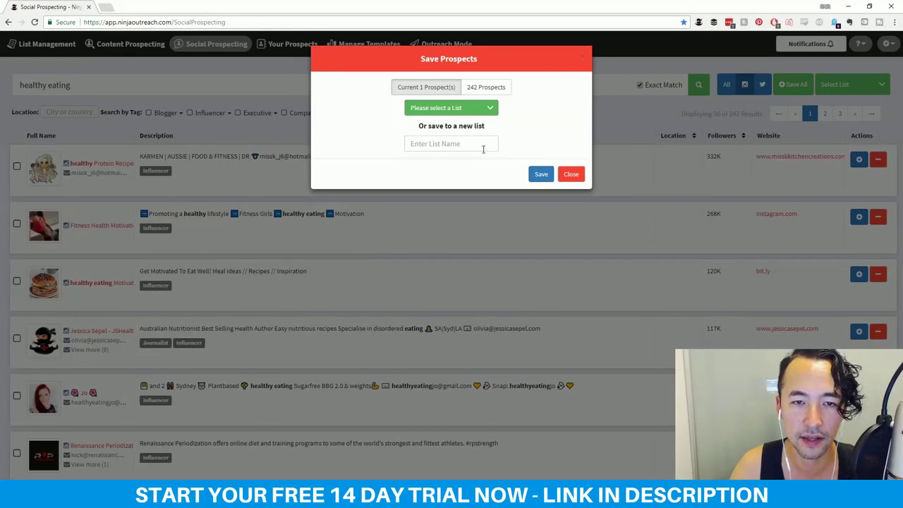
click(483, 148)
text(Heathy Eating List)
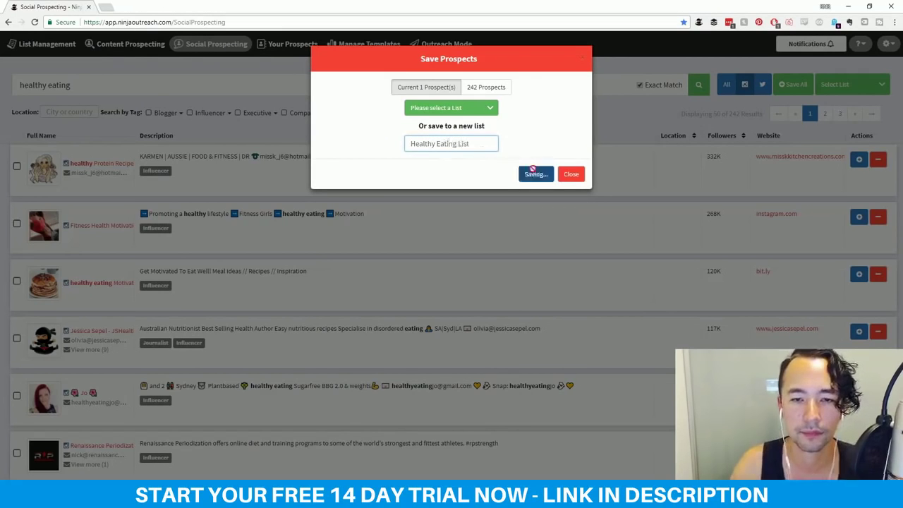
click(540, 174)
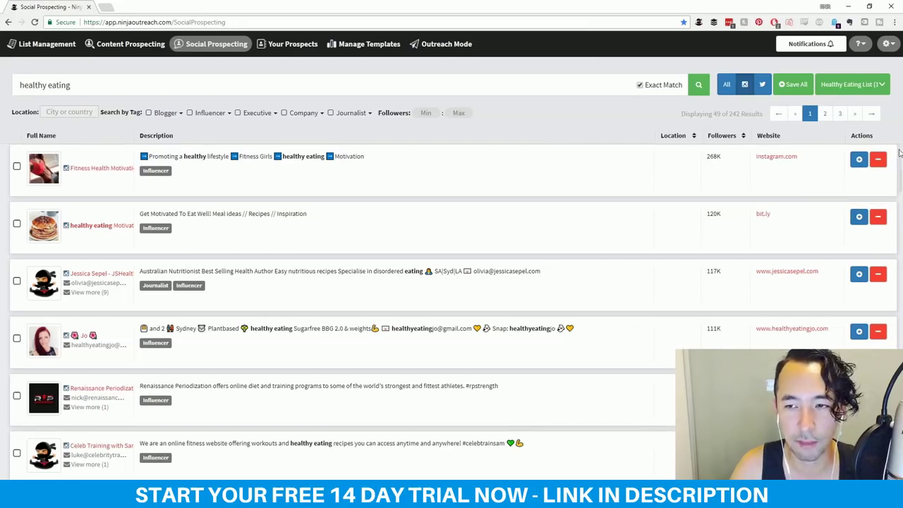
scroll(847, 205, down, 1)
scroll(753, 180, up, 1)
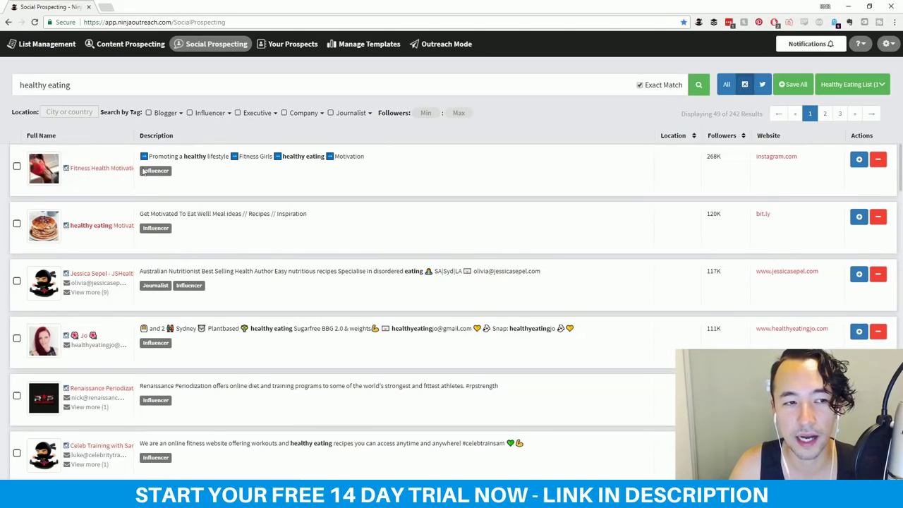
click(98, 176)
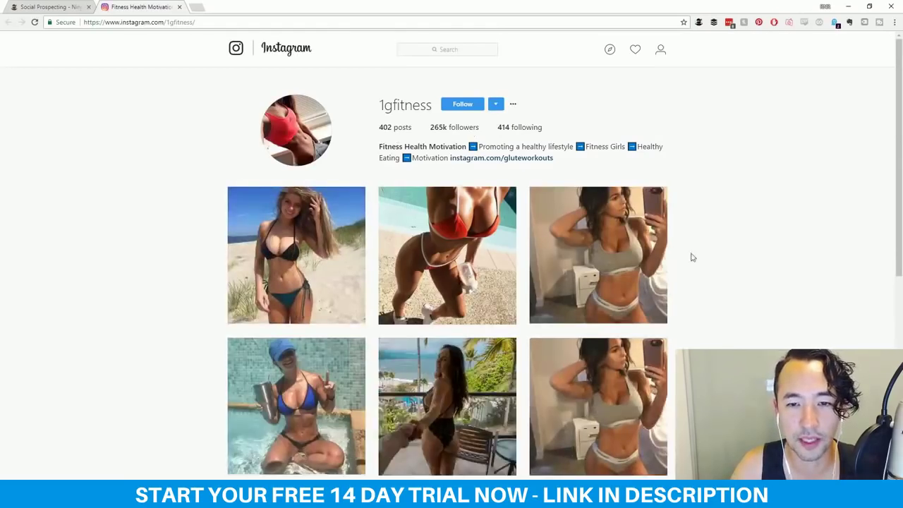
scroll(696, 247, down, 5)
scroll(699, 238, down, 1)
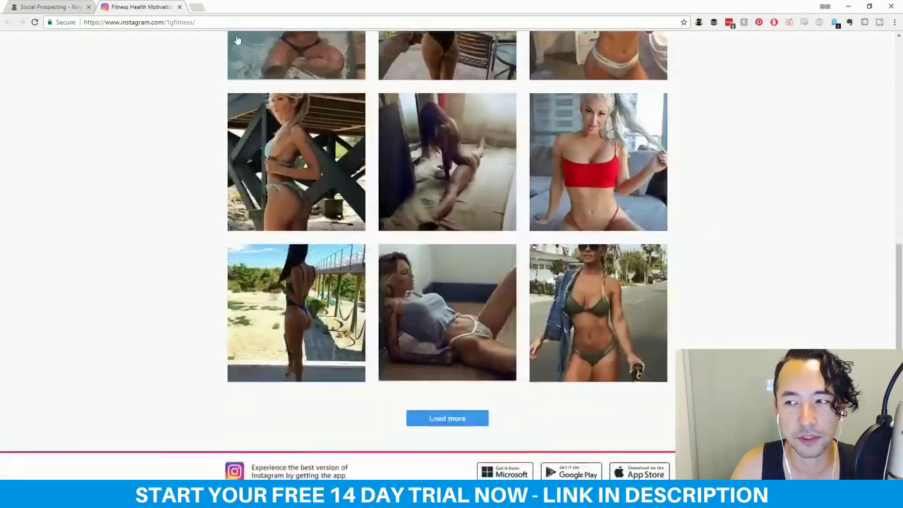
key(ctrl+Tab)
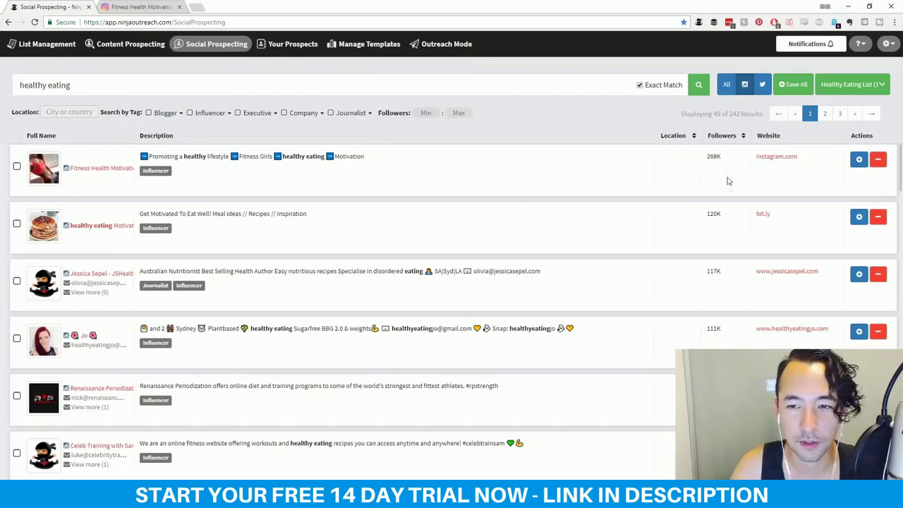
click(103, 226)
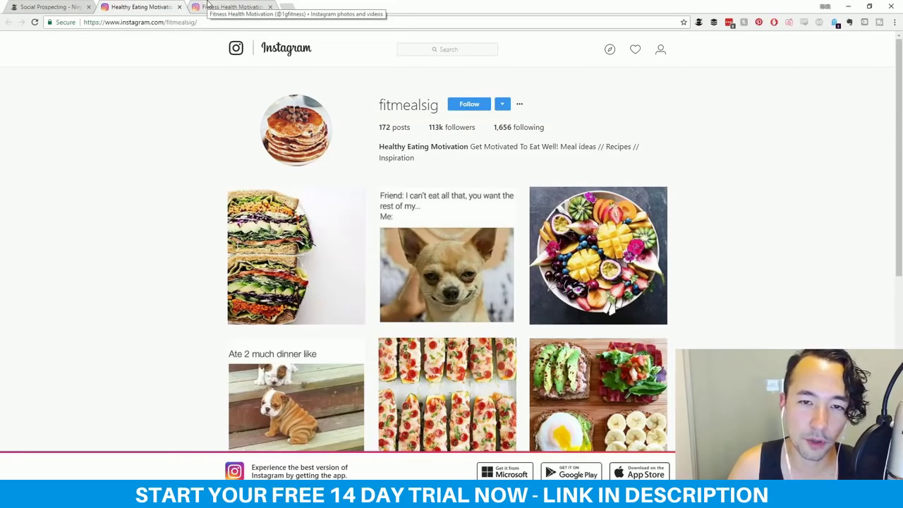
click(520, 106)
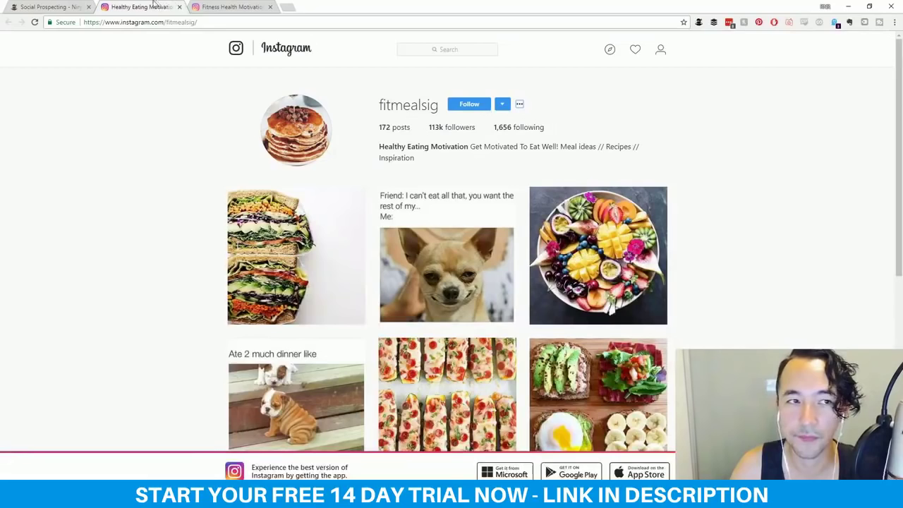
click(179, 6)
click(179, 7)
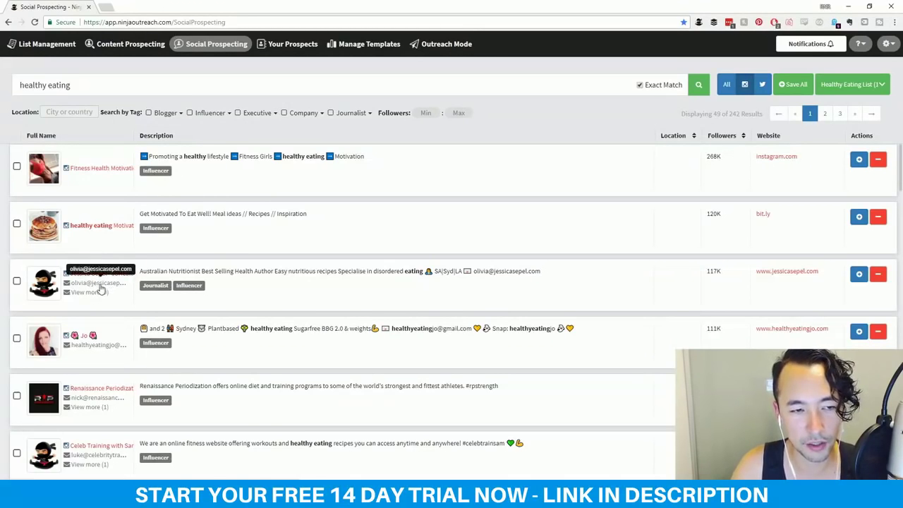
click(99, 274)
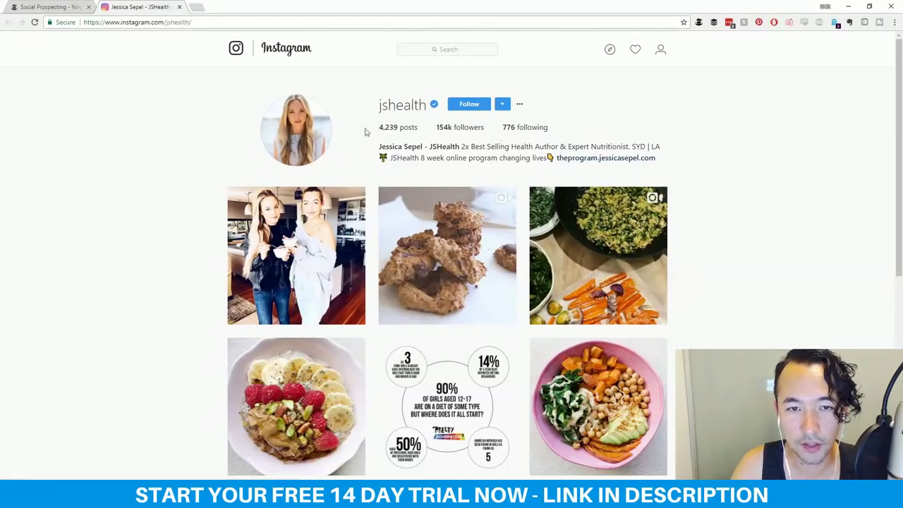
Step: Review the jshealth Instagram profile, then save JSHealth to the Healthy Eating List
click(71, 7)
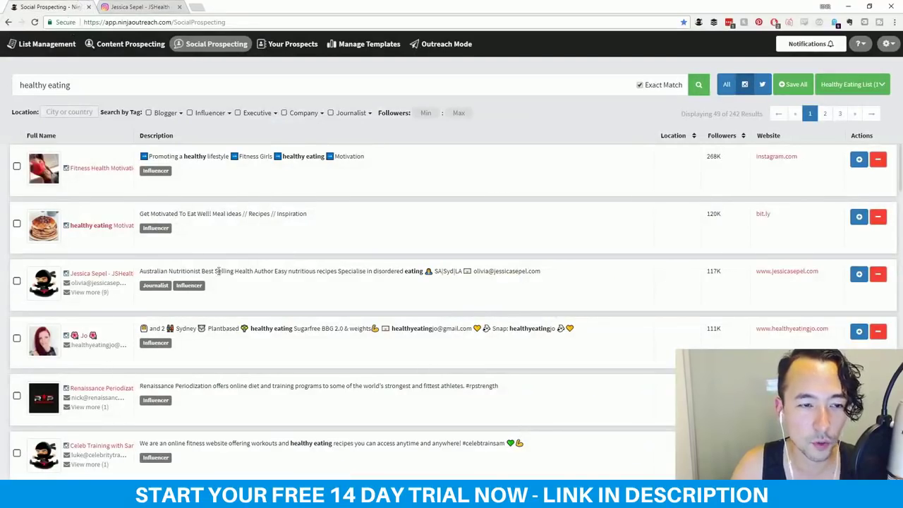
click(138, 7)
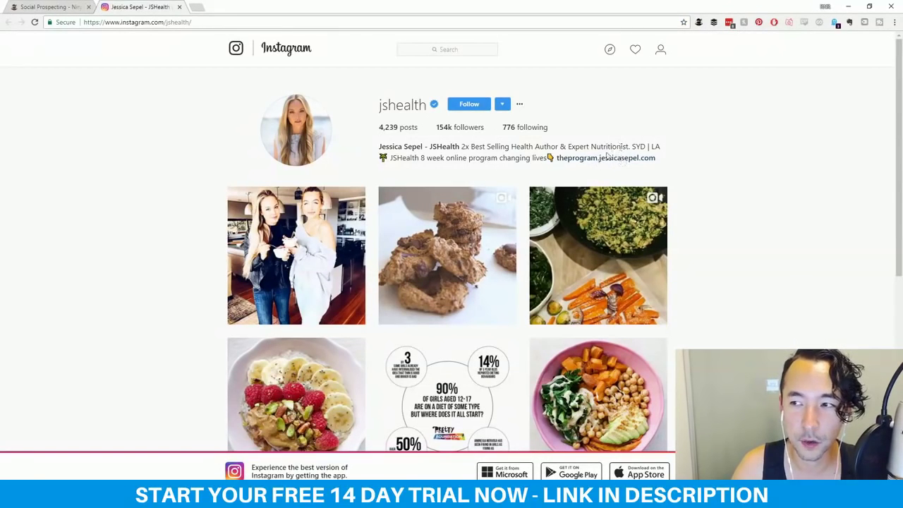
click(49, 6)
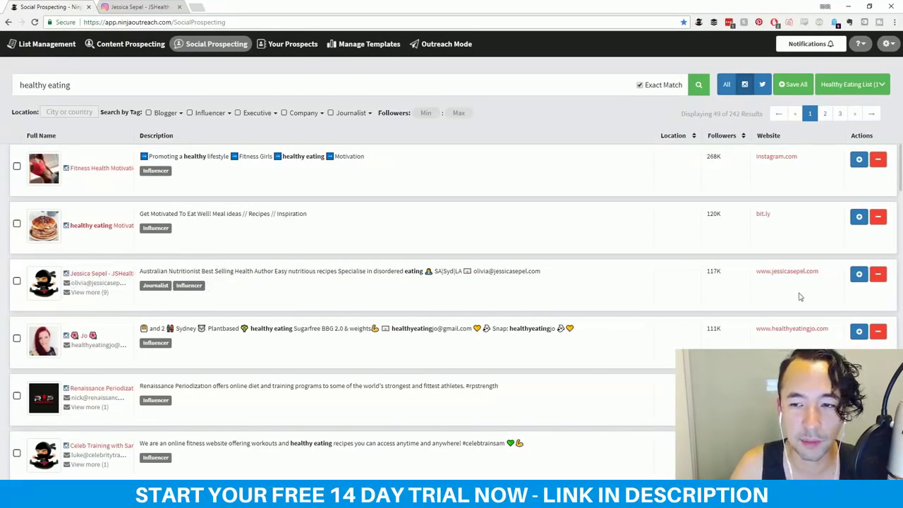
click(859, 278)
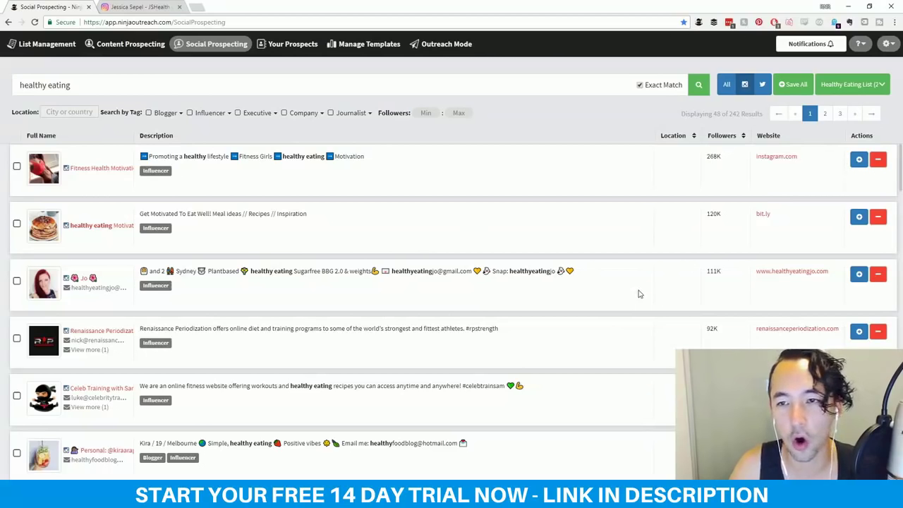
Step: Save all 48 remaining prospects to the Healthy Eating List and view List Management
click(795, 85)
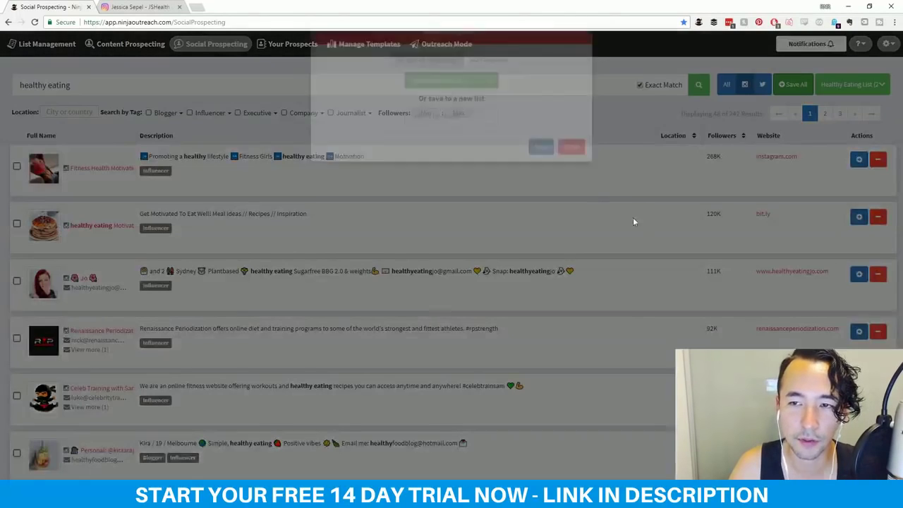
click(541, 174)
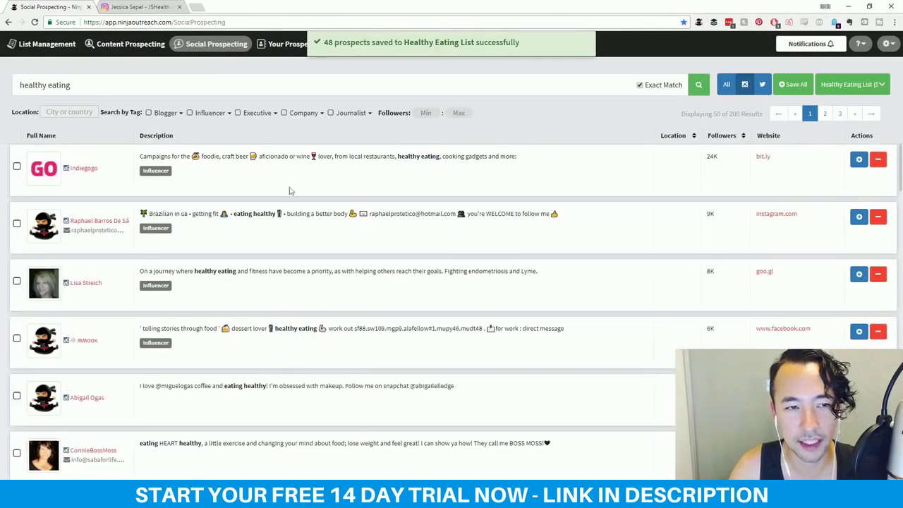
click(449, 90)
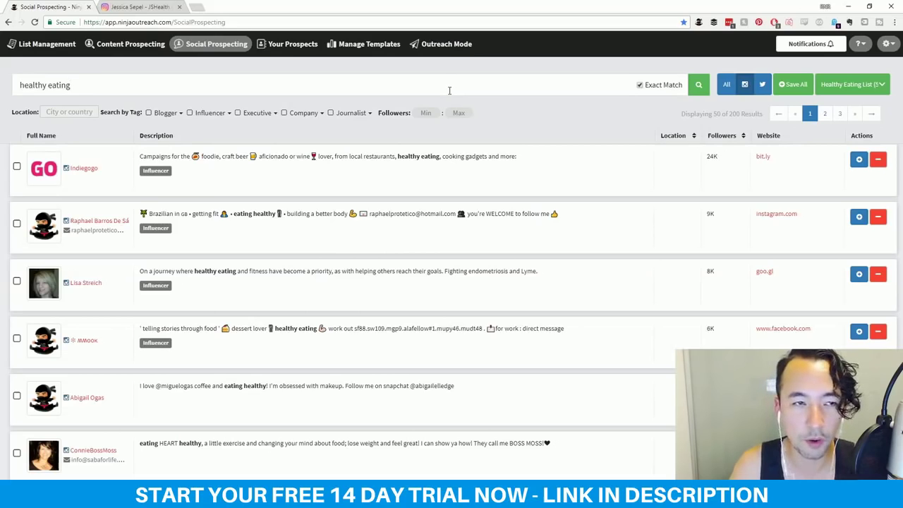
click(53, 46)
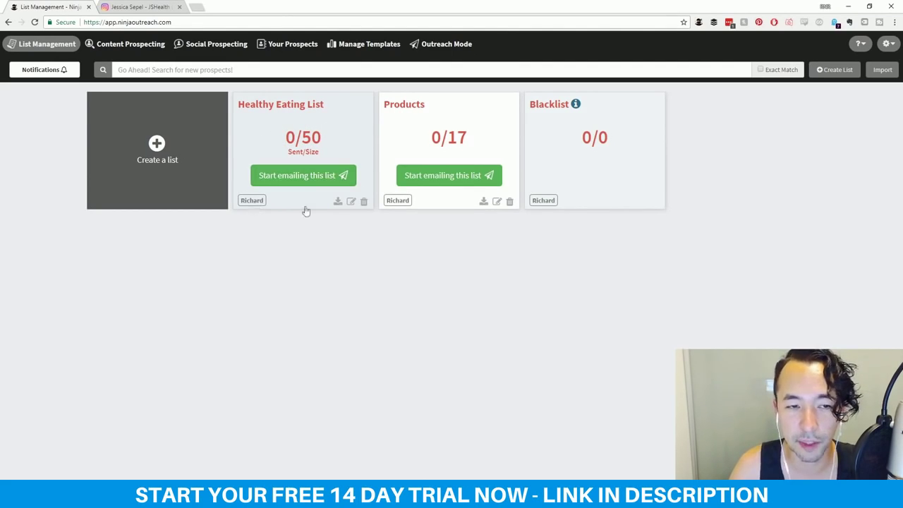
Step: Start emailing the Healthy Eating List in outreach mode, then go to Content Prospecting
click(322, 178)
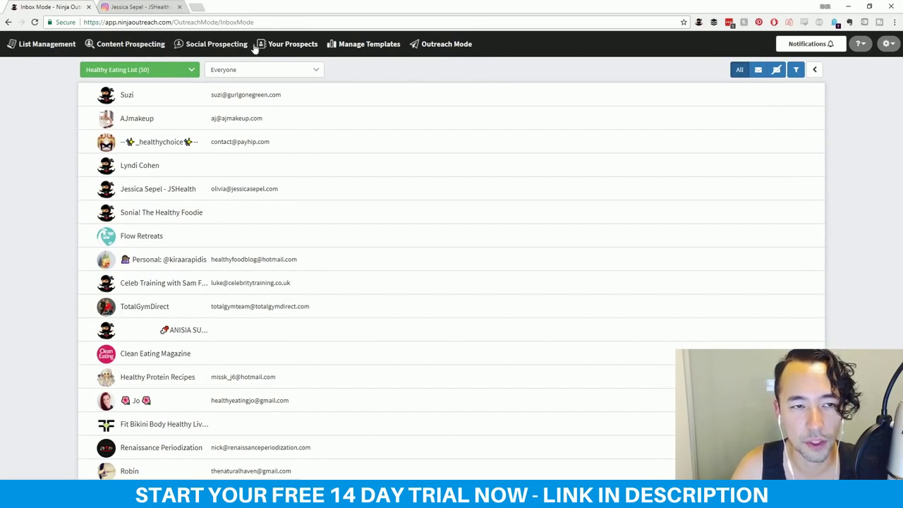
click(124, 45)
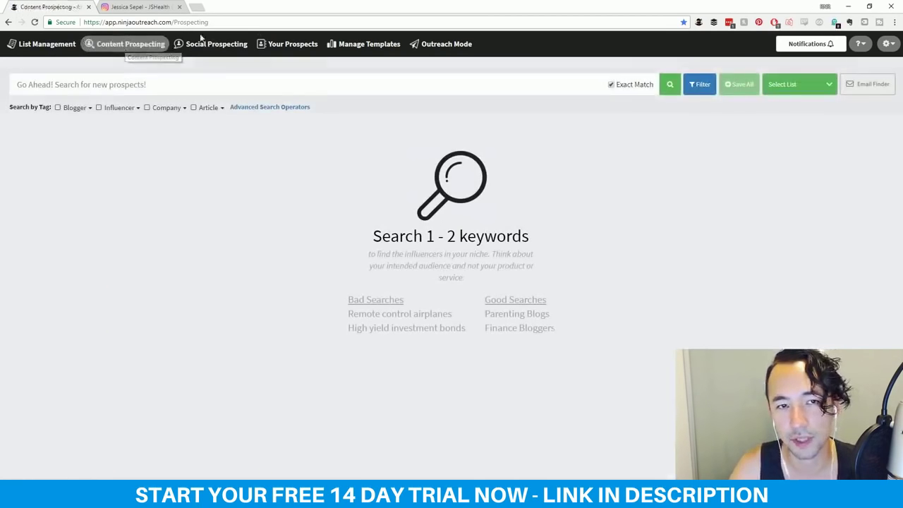
Step: Run a content search for 'healthy eating' using the suggested keyword
click(234, 83)
text(heal)
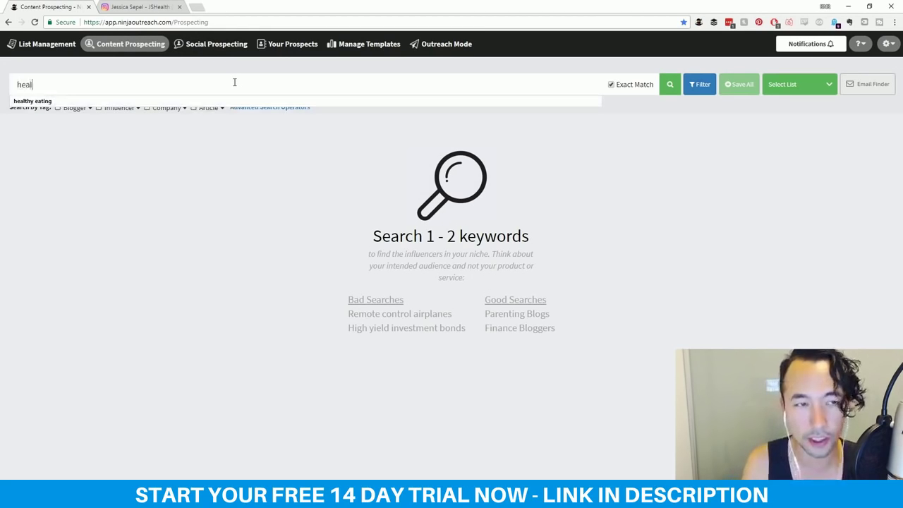
text(thy eating)
click(204, 180)
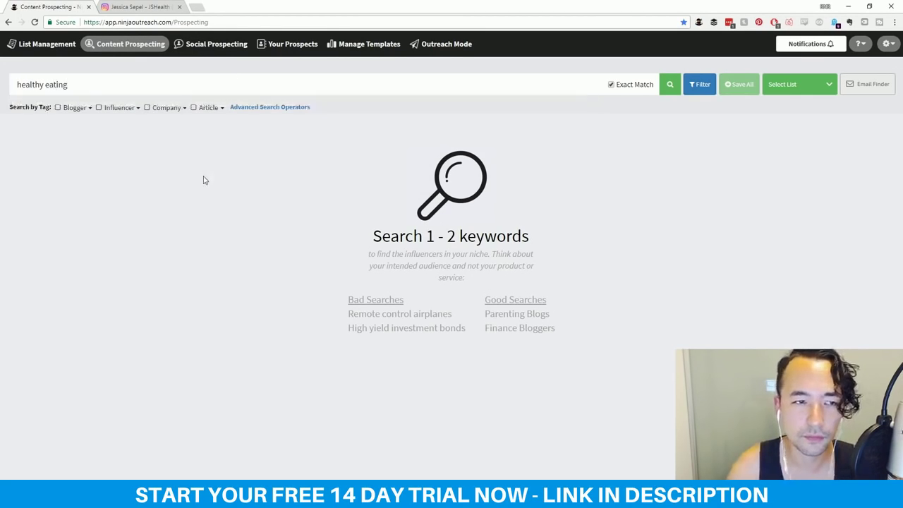
click(670, 85)
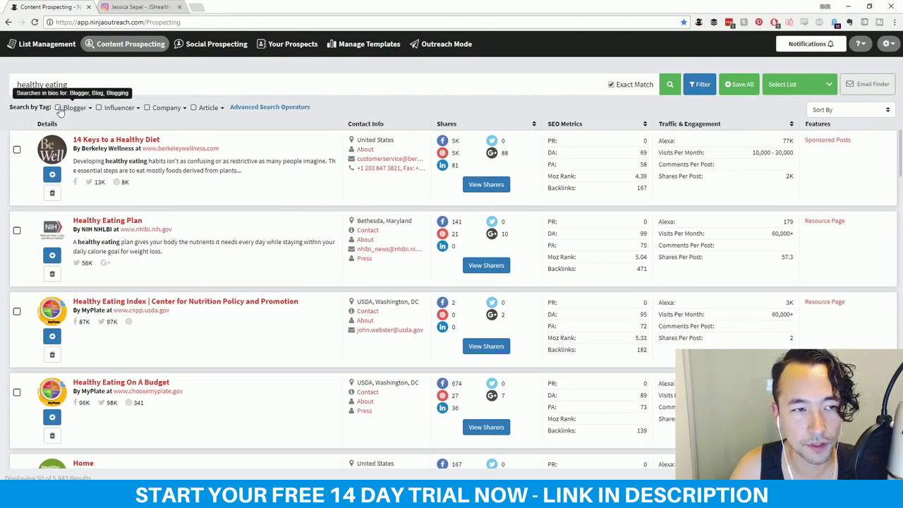
Step: Check the Blogger tag's exclude option and scroll through the healthy eating article results
click(91, 108)
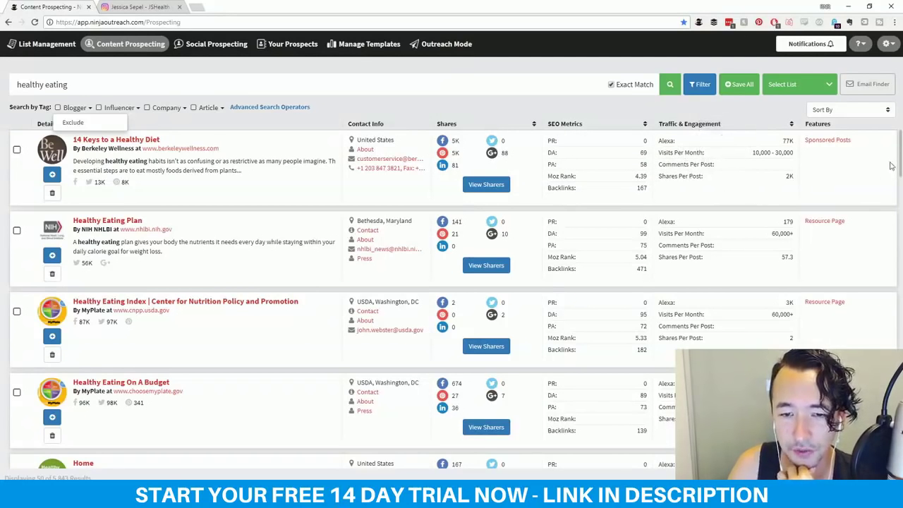
scroll(846, 204, down, 6)
scroll(892, 208, down, 4)
scroll(891, 212, down, 5)
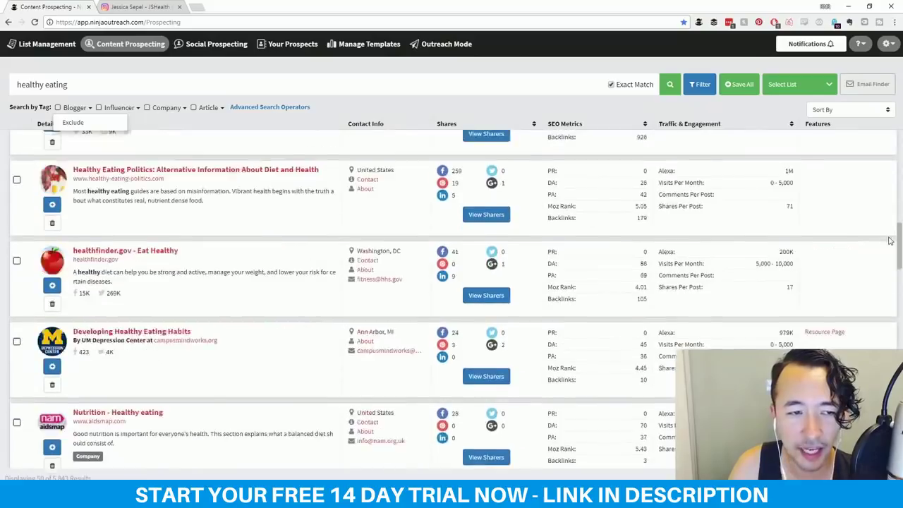
scroll(891, 240, down, 5)
scroll(891, 269, down, 3)
scroll(890, 290, up, 3)
scroll(889, 298, up, 4)
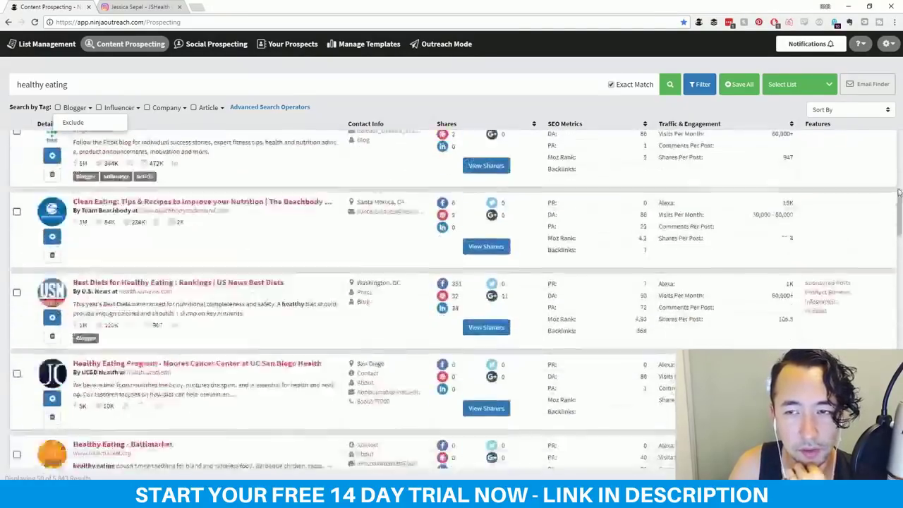
scroll(889, 283, up, 6)
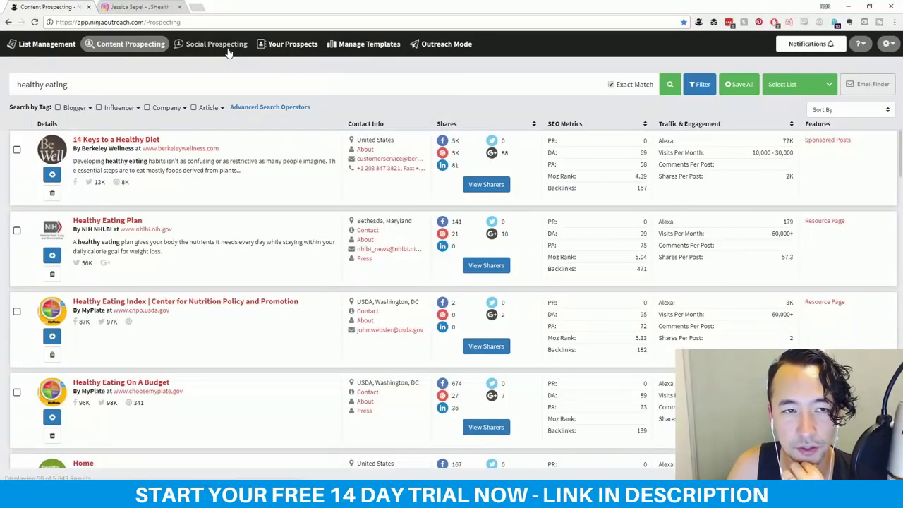
click(280, 45)
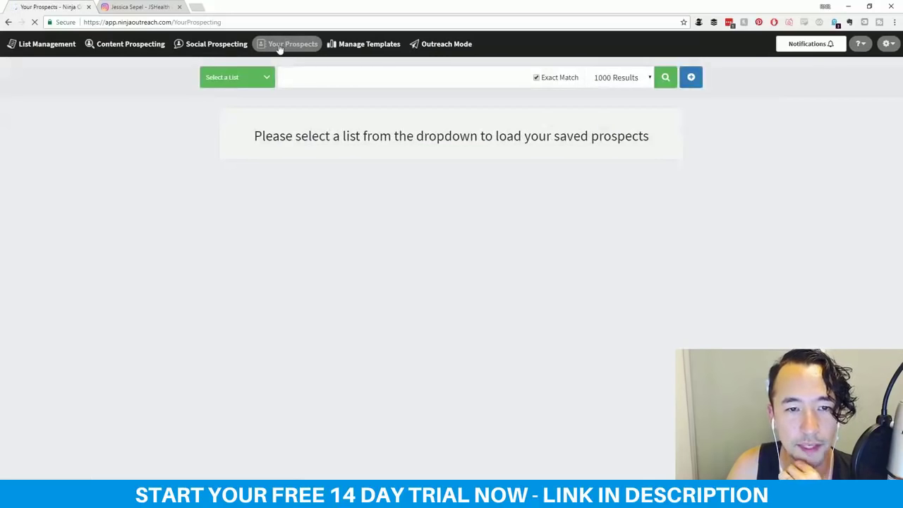
Step: Load the Healthy Eating List's 50 prospects on the Your Prospects page
click(265, 78)
click(255, 112)
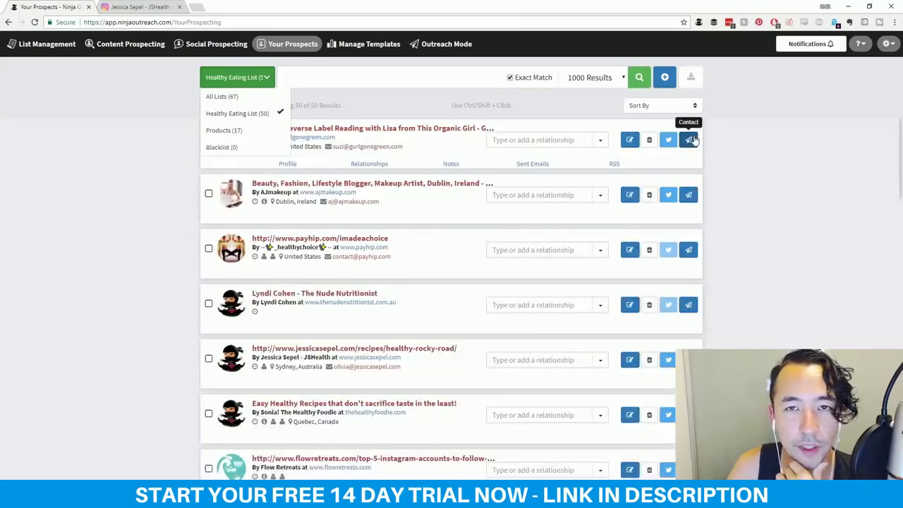
click(127, 145)
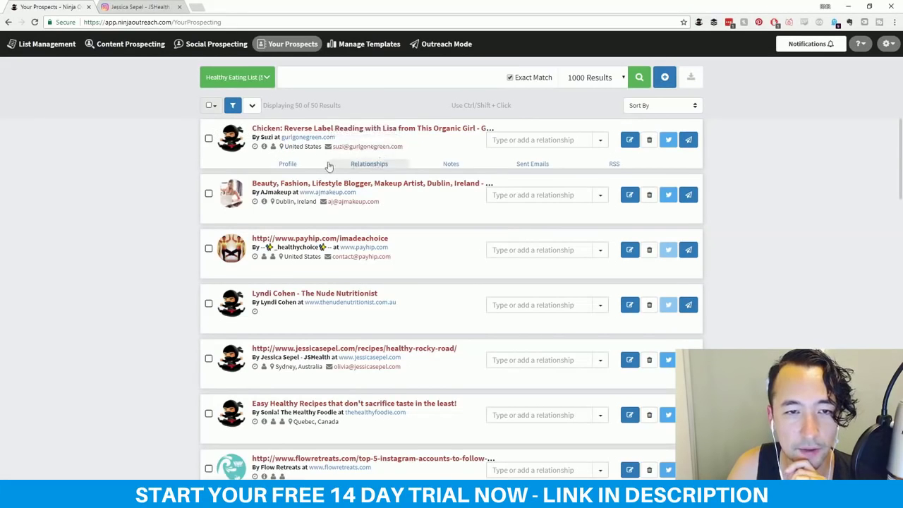
Step: View the first prospect's relationship stages without choosing one, then expand its profile details
click(567, 139)
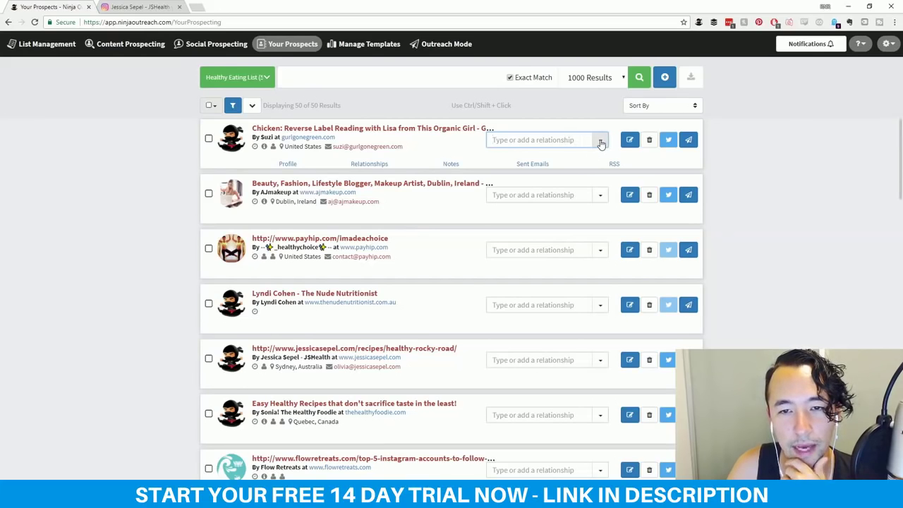
click(601, 141)
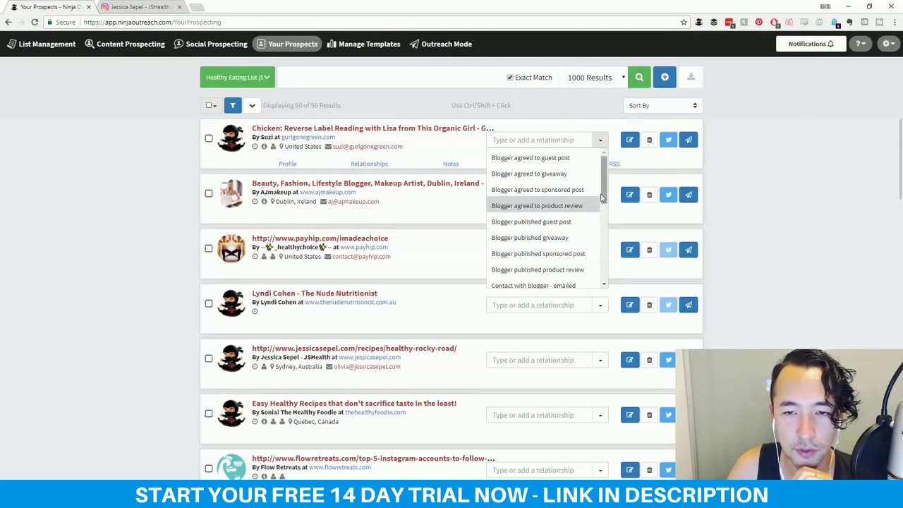
scroll(597, 245, down, 3)
scroll(598, 247, down, 1)
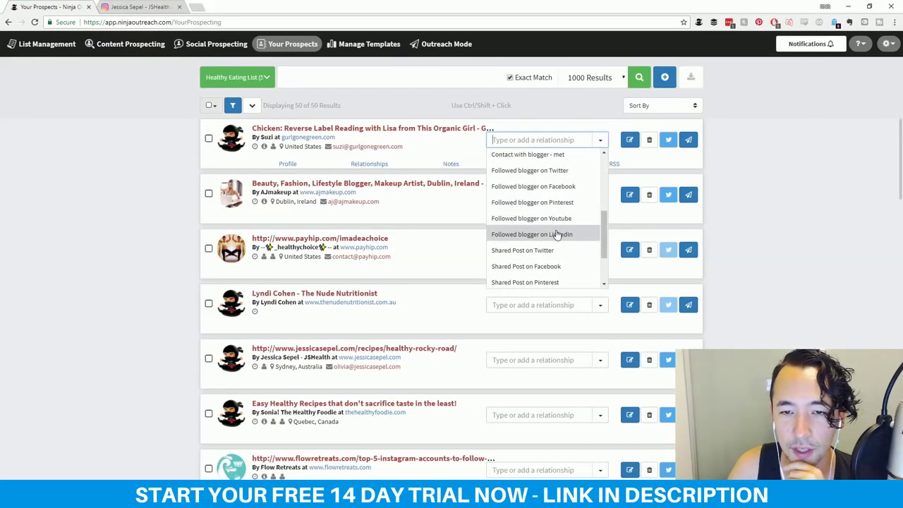
click(576, 140)
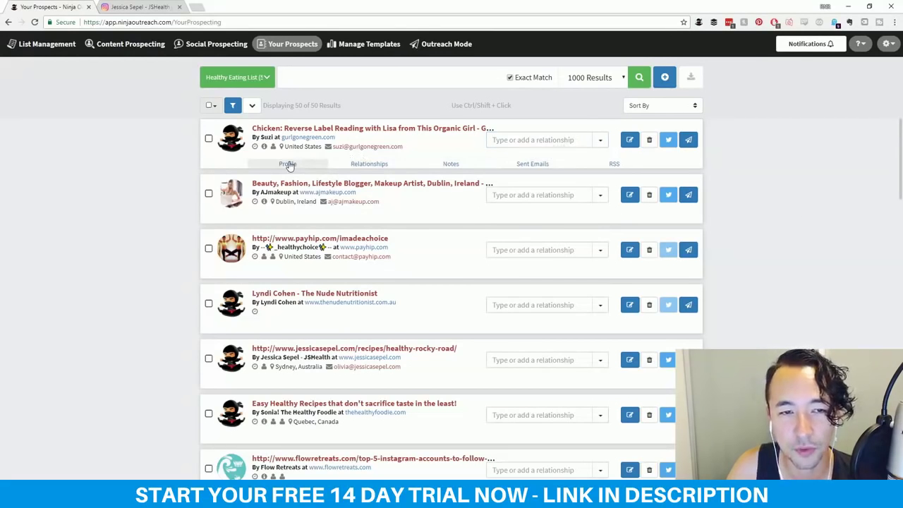
click(289, 165)
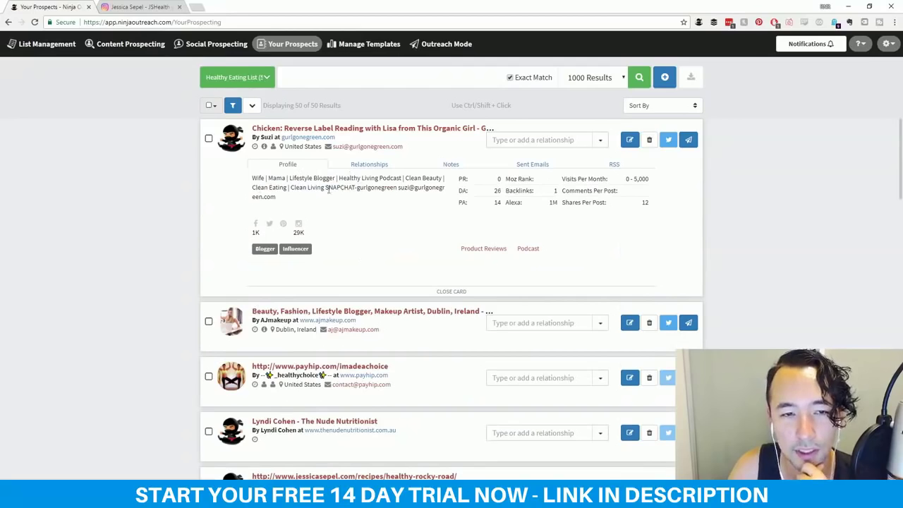
Step: Open Edit Contact Details for the Gurl Gone Green prospect via its pencil button
drag(253, 181, 369, 205)
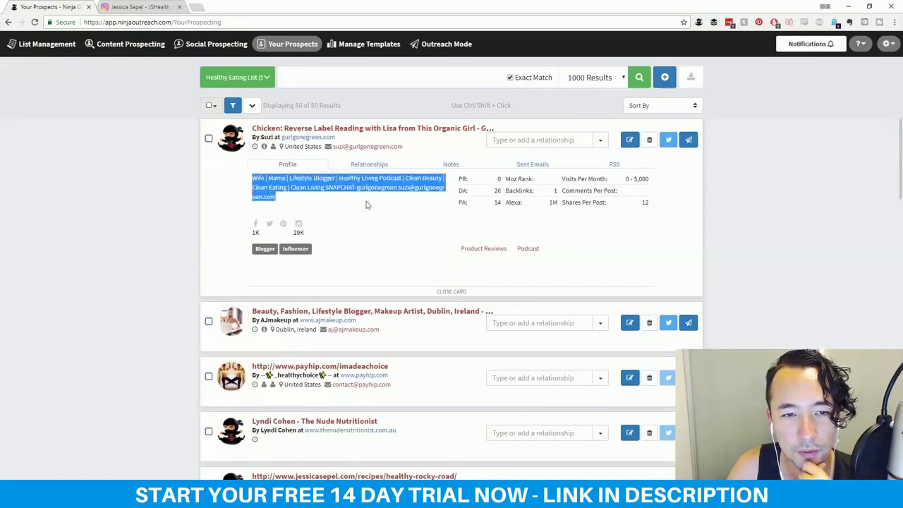
click(327, 179)
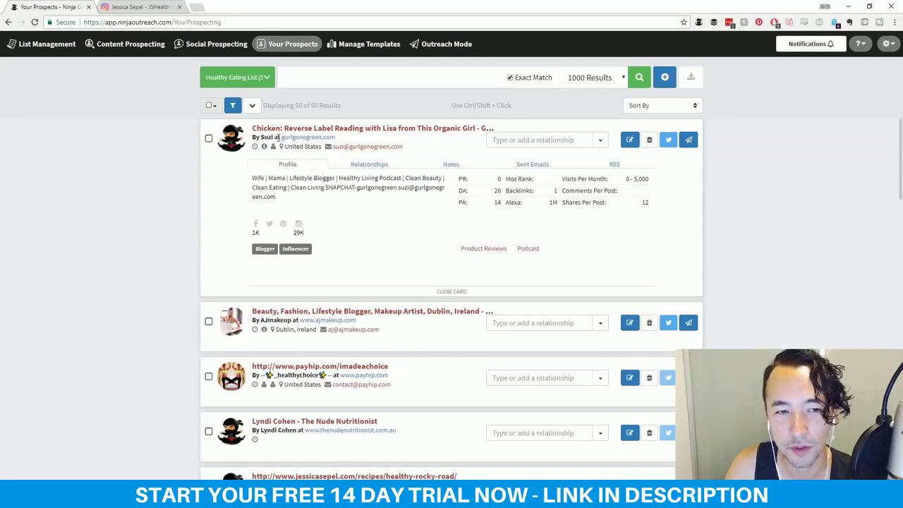
click(326, 183)
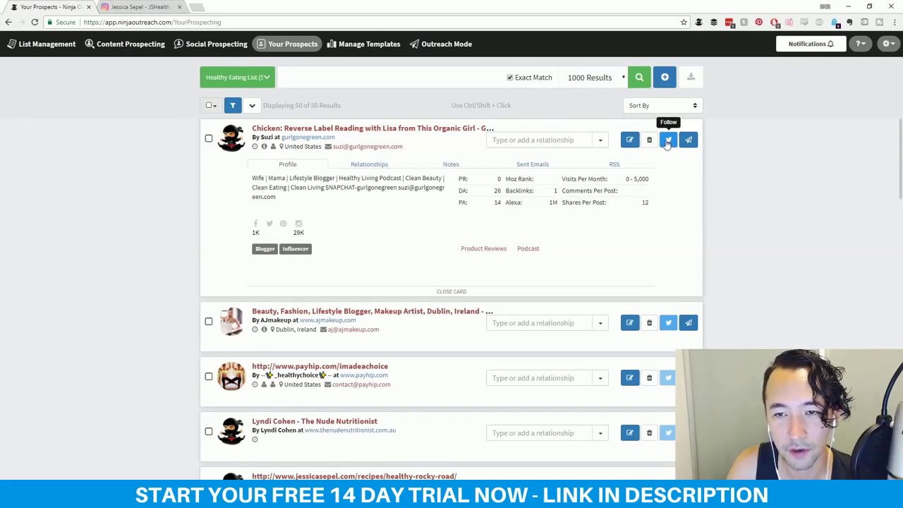
click(630, 141)
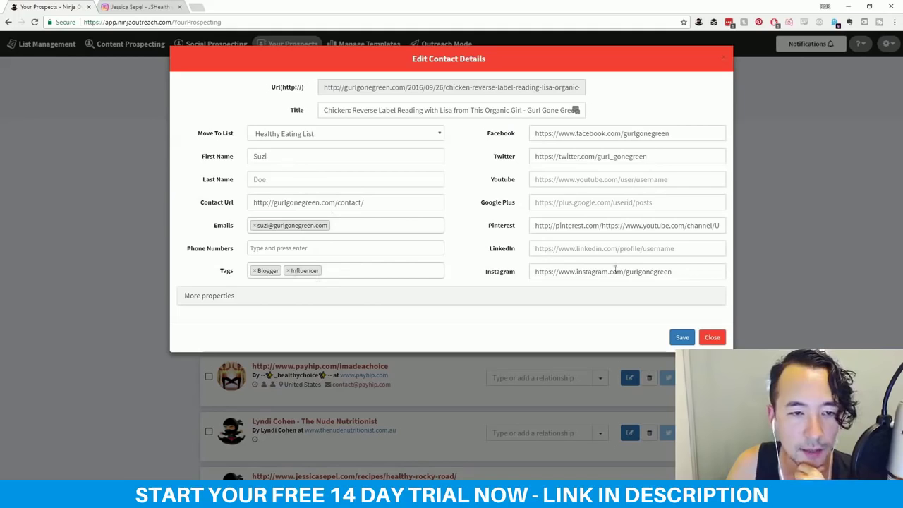
Step: Close the Edit Contact Details window without saving any changes
click(712, 337)
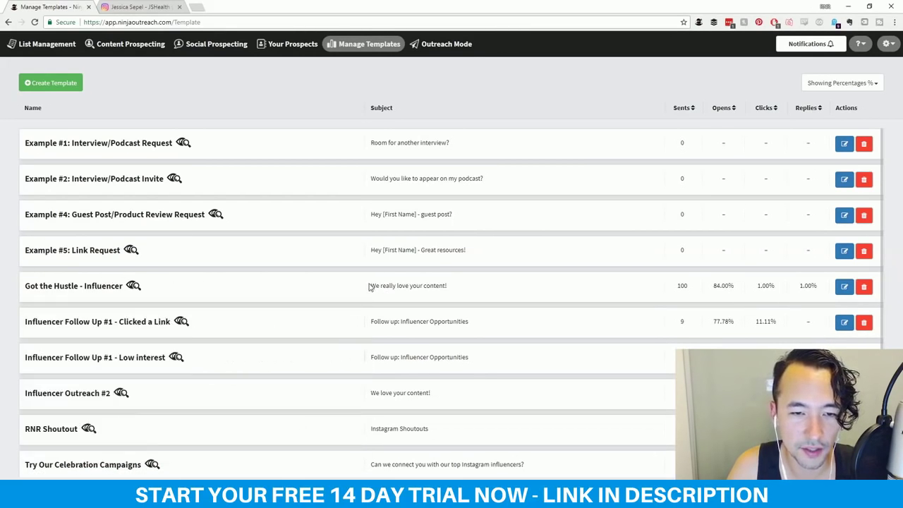
drag(396, 287, 478, 293)
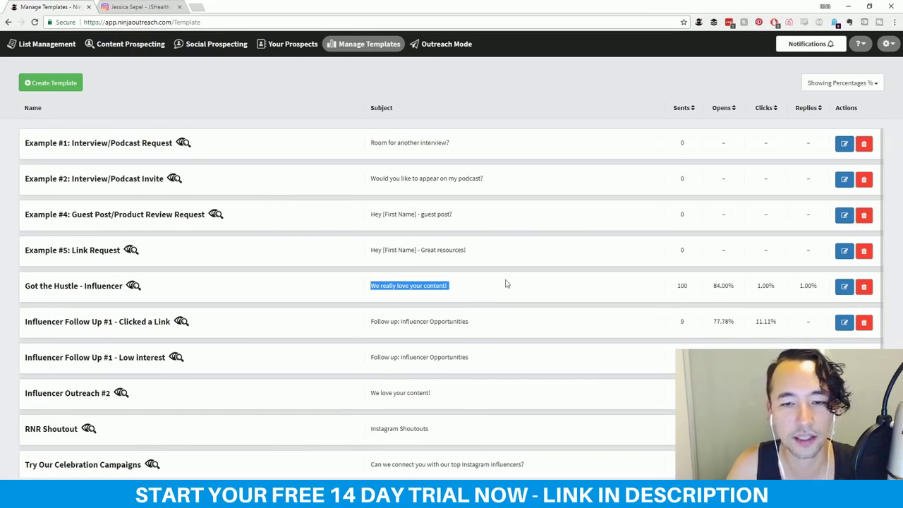
scroll(868, 204, down, 1)
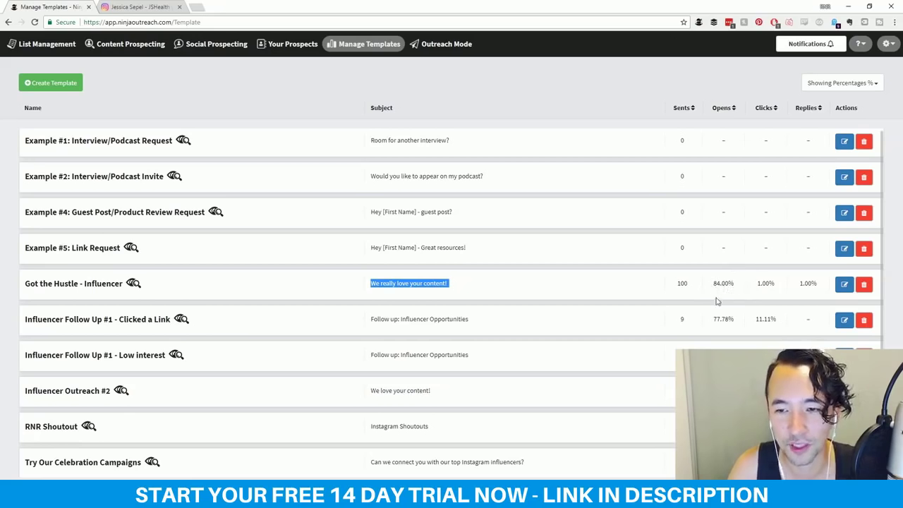
click(667, 321)
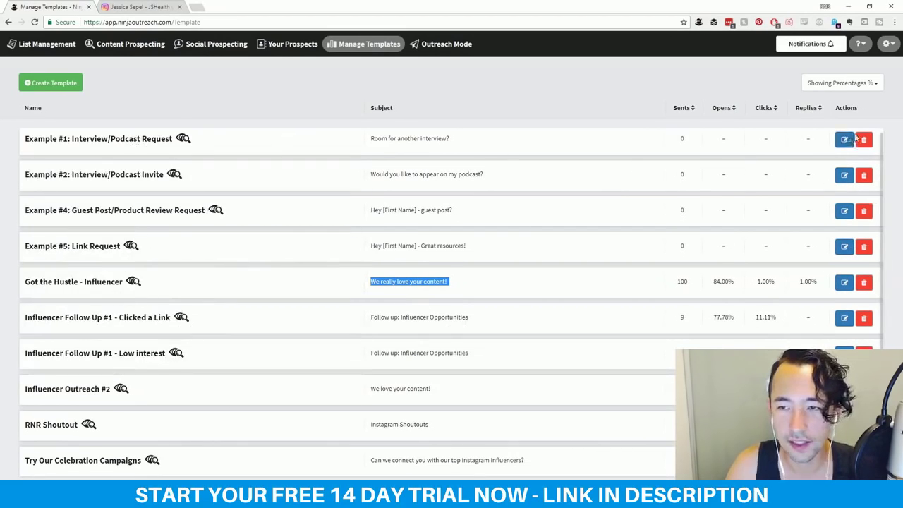
Step: Open the Example #1 template and browse its Add Custom Field options
click(845, 139)
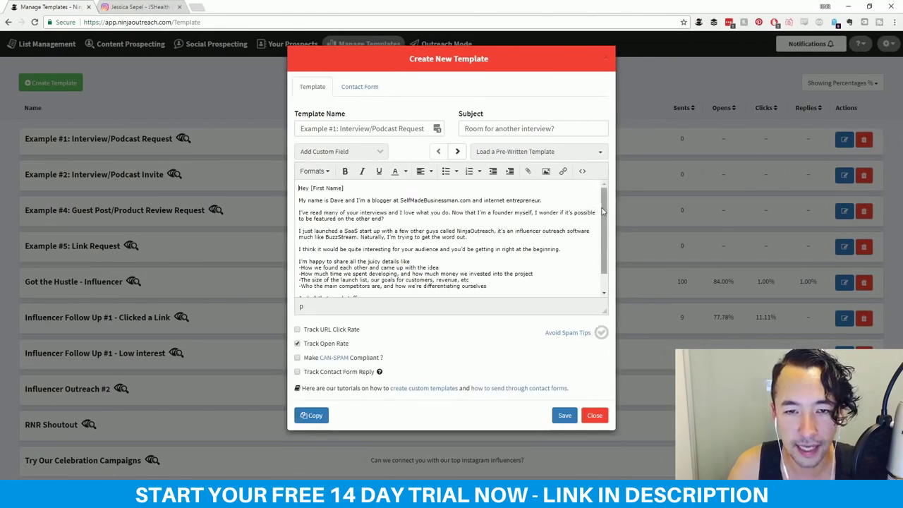
scroll(401, 216, down, 1)
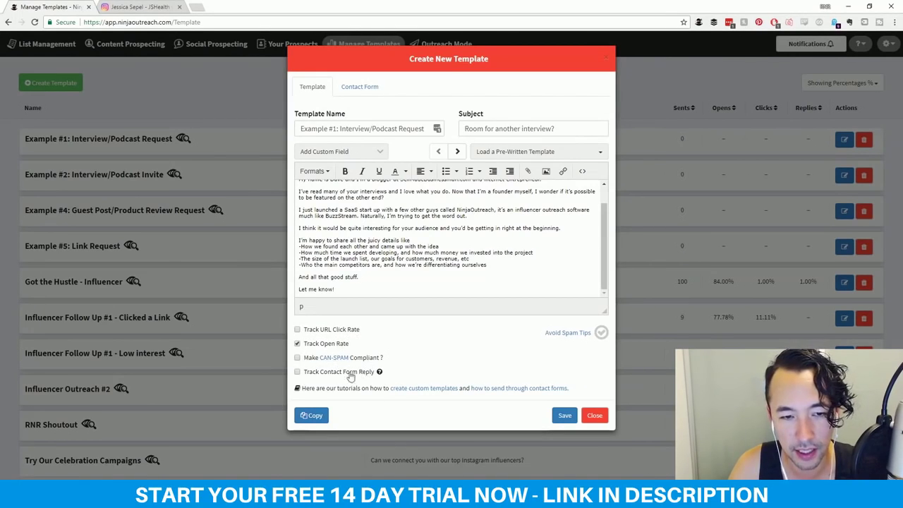
click(378, 151)
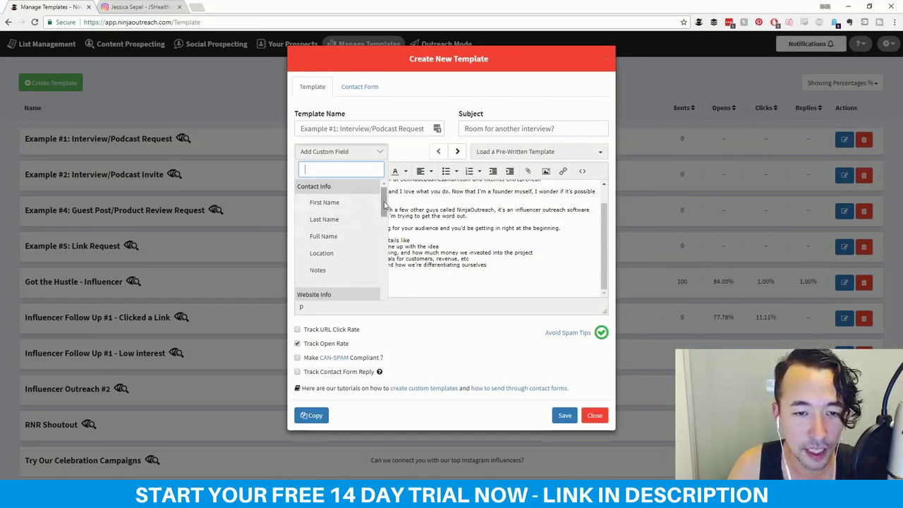
drag(382, 205, 386, 229)
scroll(349, 214, up, 1)
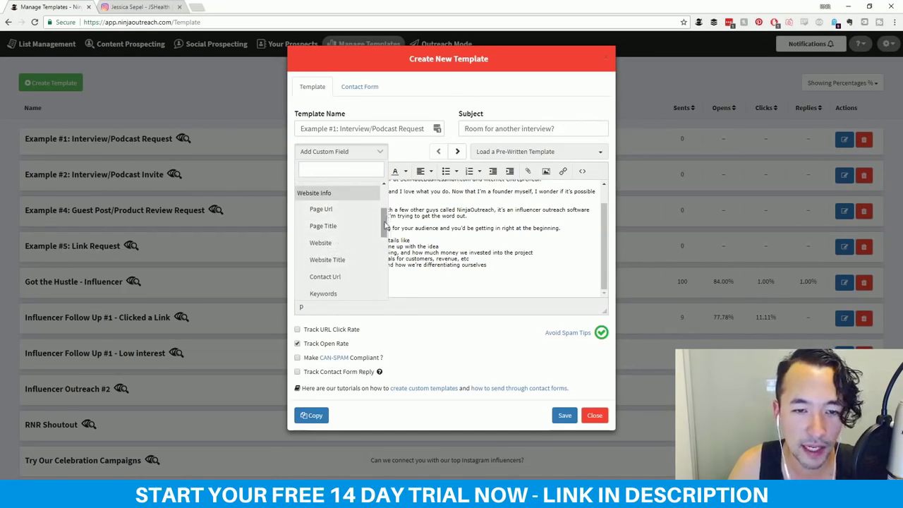
scroll(388, 223, up, 3)
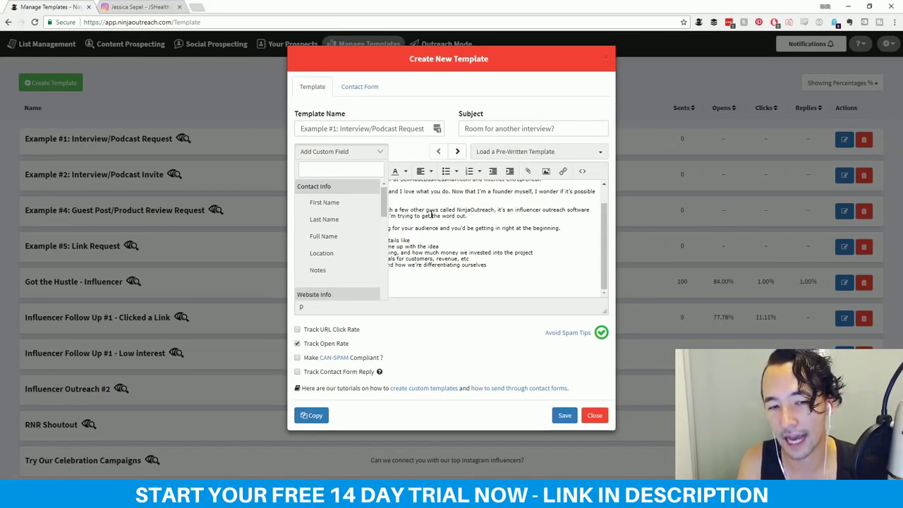
drag(385, 211, 385, 231)
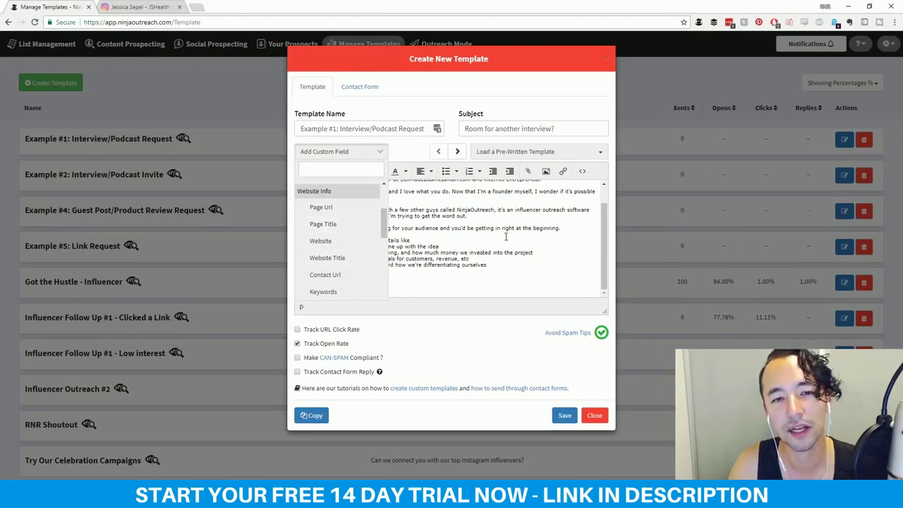
Step: Check the template's Contact Form version, close the editor and enter Outreach Mode
click(366, 89)
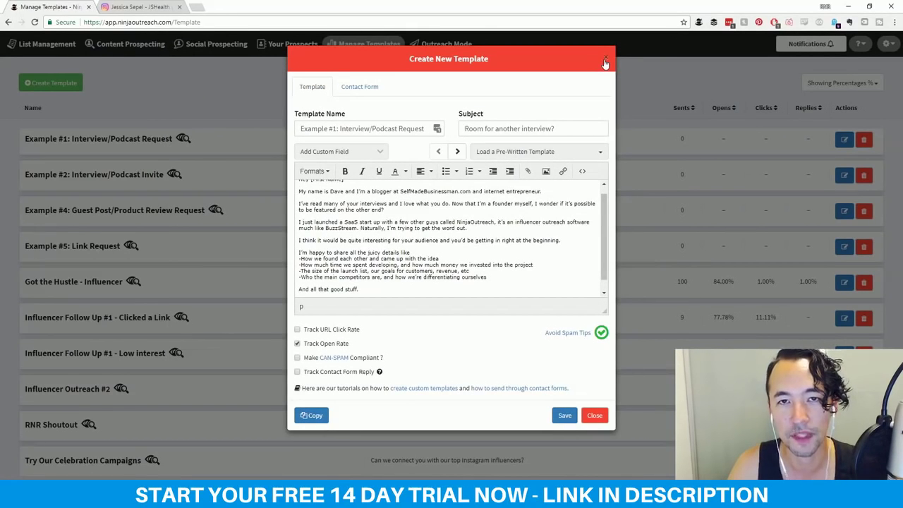
click(611, 60)
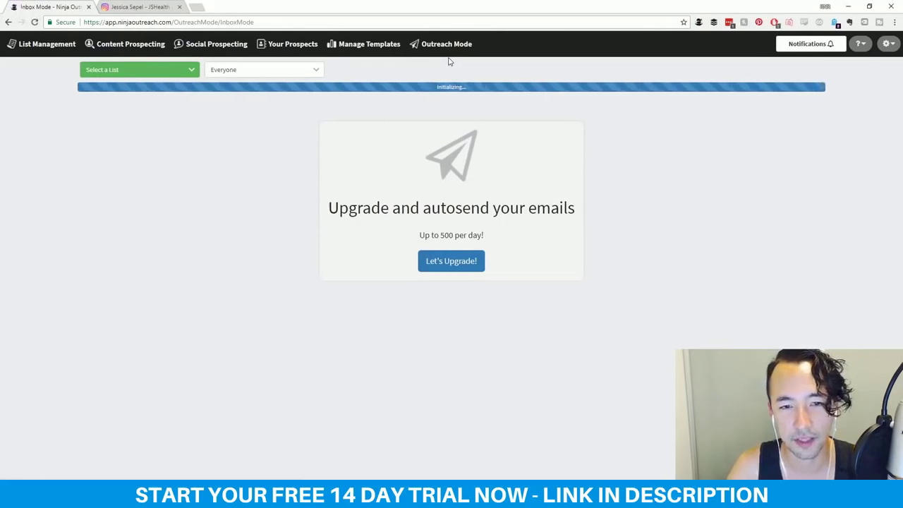
click(190, 70)
Step: Load the Healthy Eating List and note Gurl Gone Green as perfect for our vegan recipe cook book
click(176, 123)
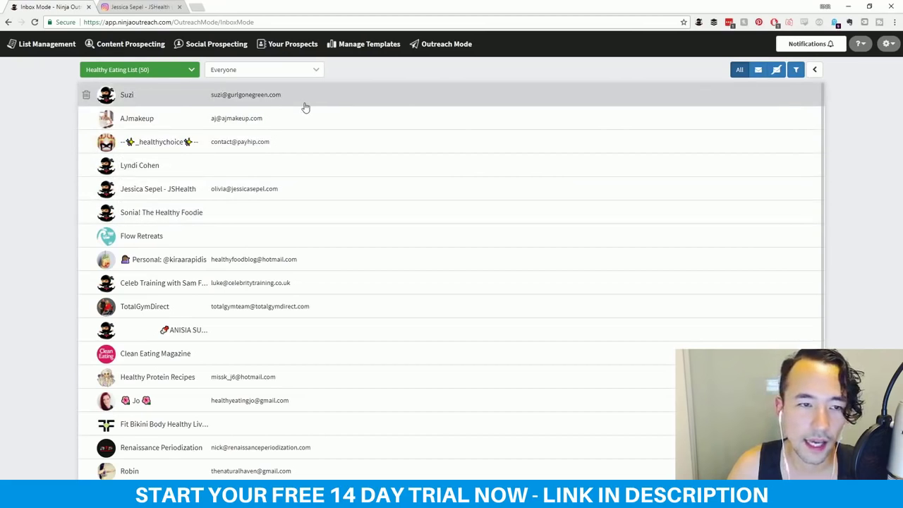
click(304, 107)
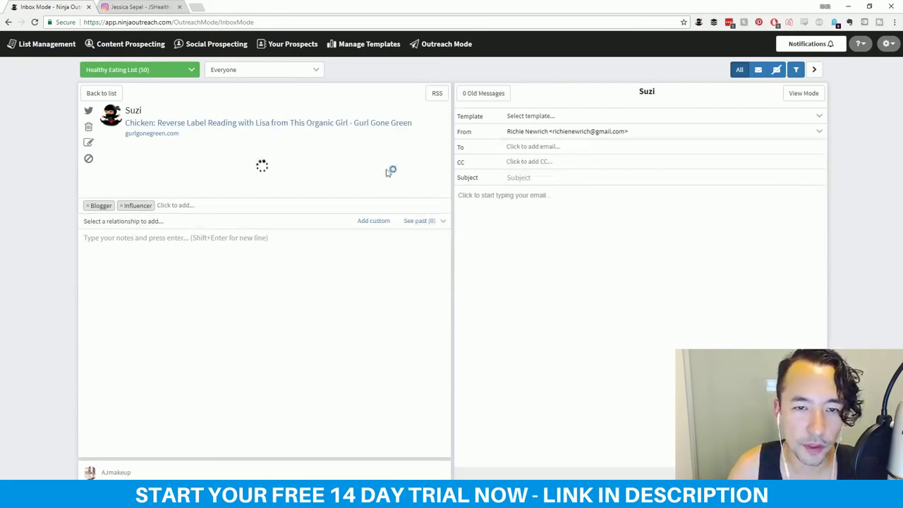
click(164, 252)
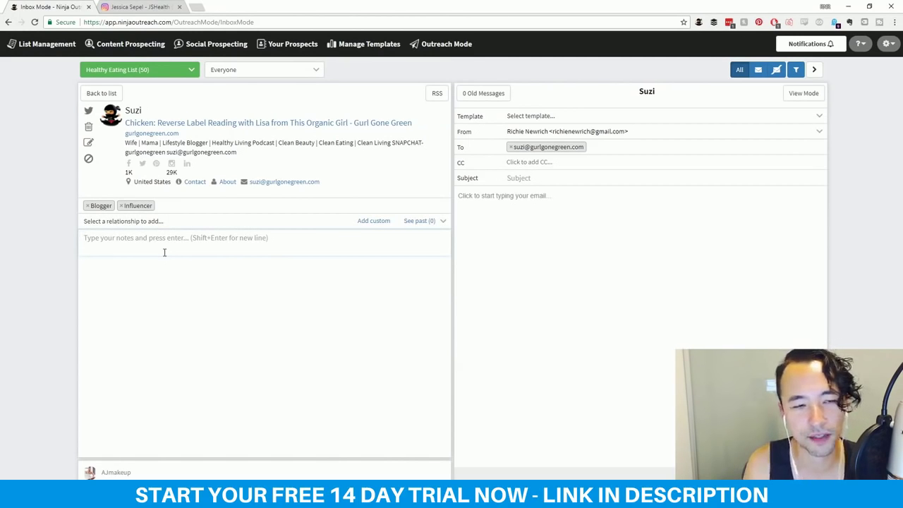
text(She)
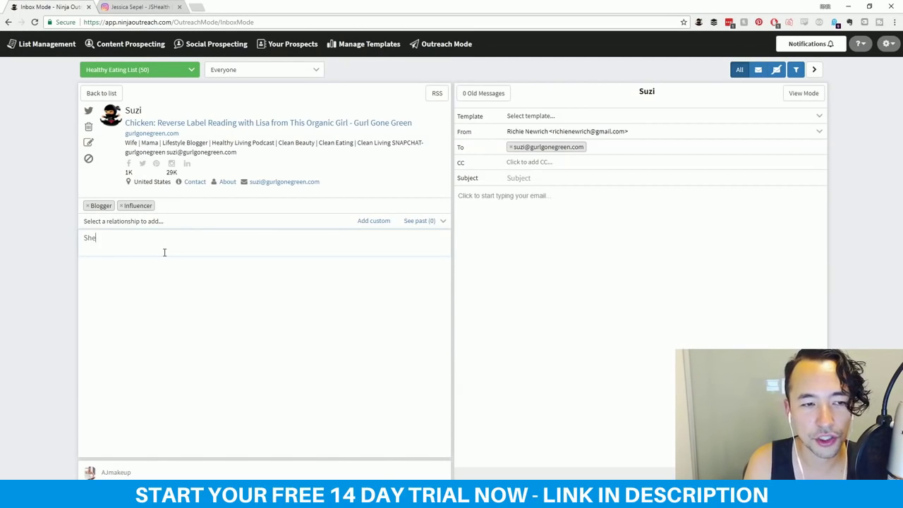
text(fect for our)
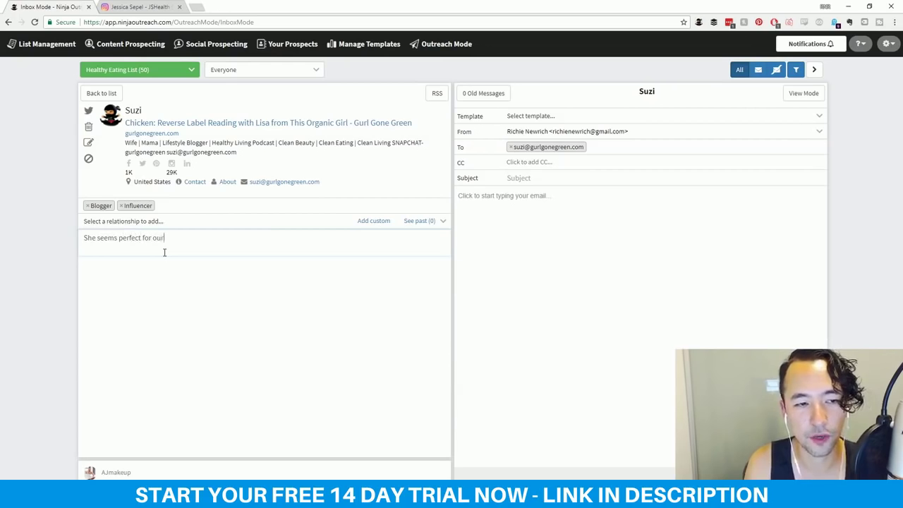
text( vegan recipe)
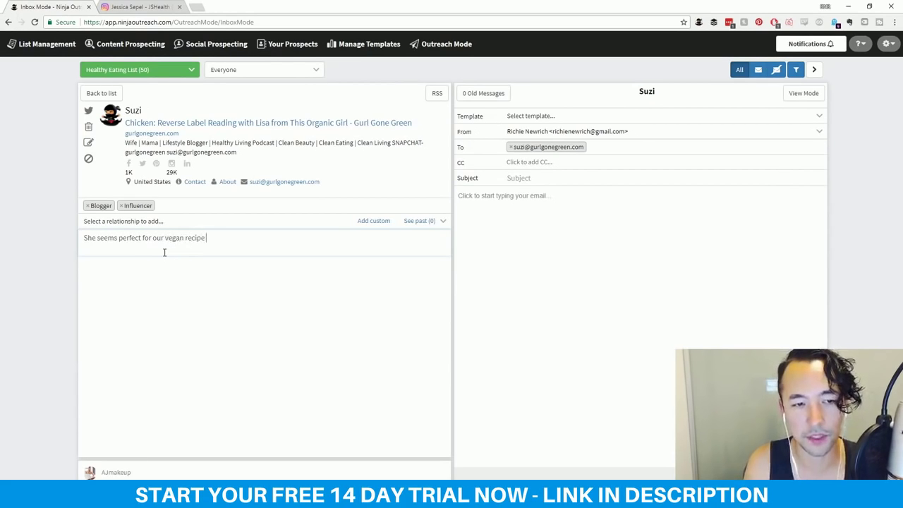
text(cook book.)
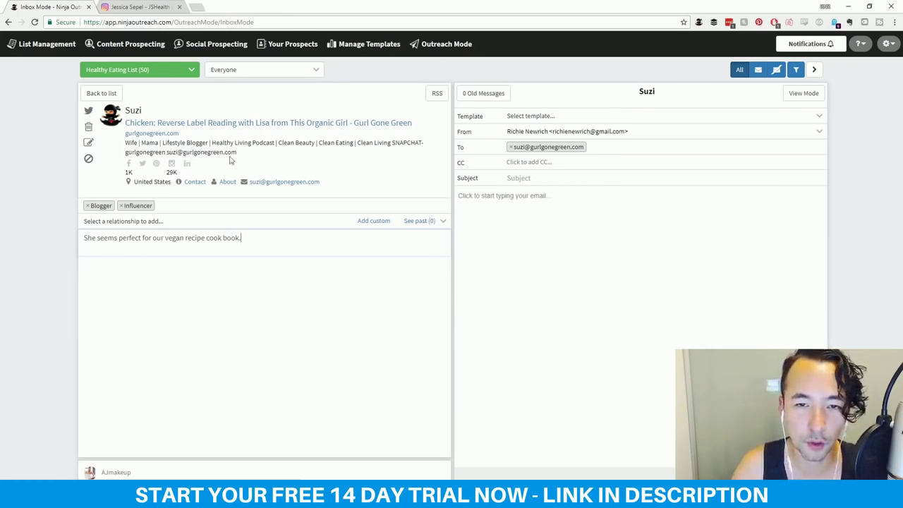
click(666, 117)
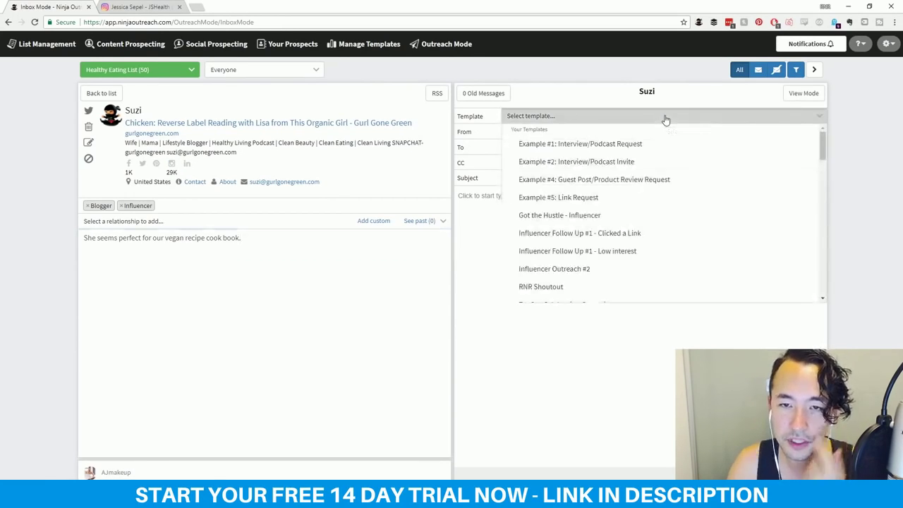
click(651, 181)
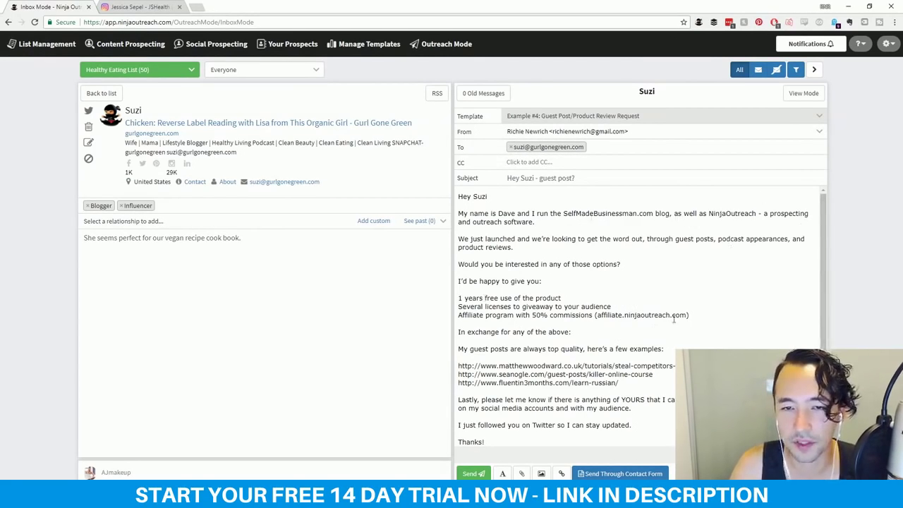
key(ctrl+a)
key(BackSpace)
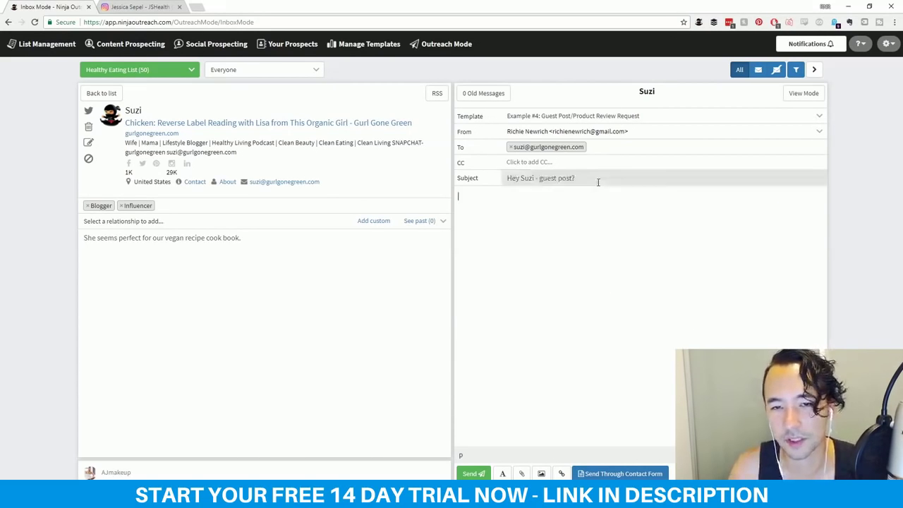
click(819, 133)
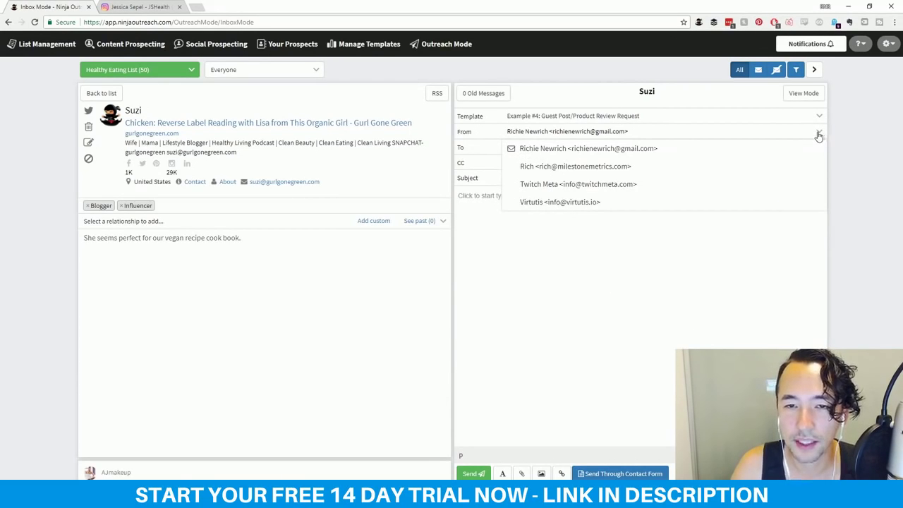
click(819, 136)
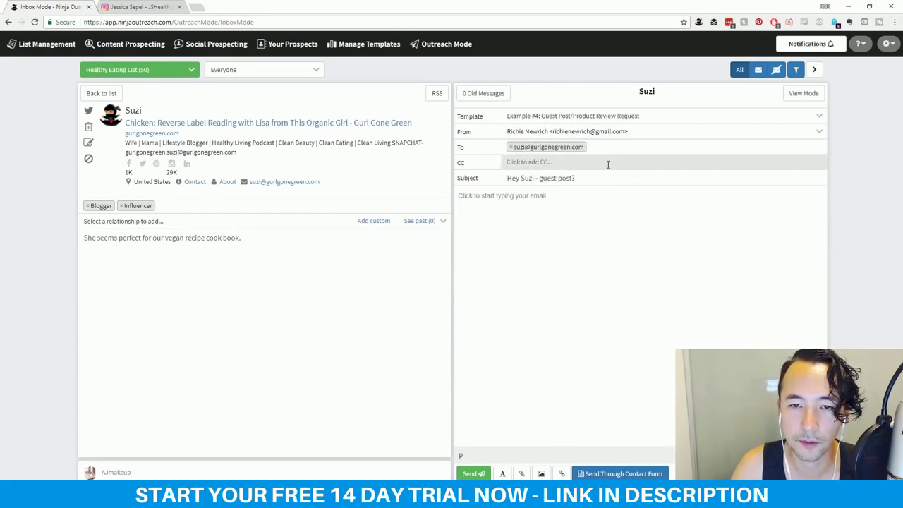
click(524, 178)
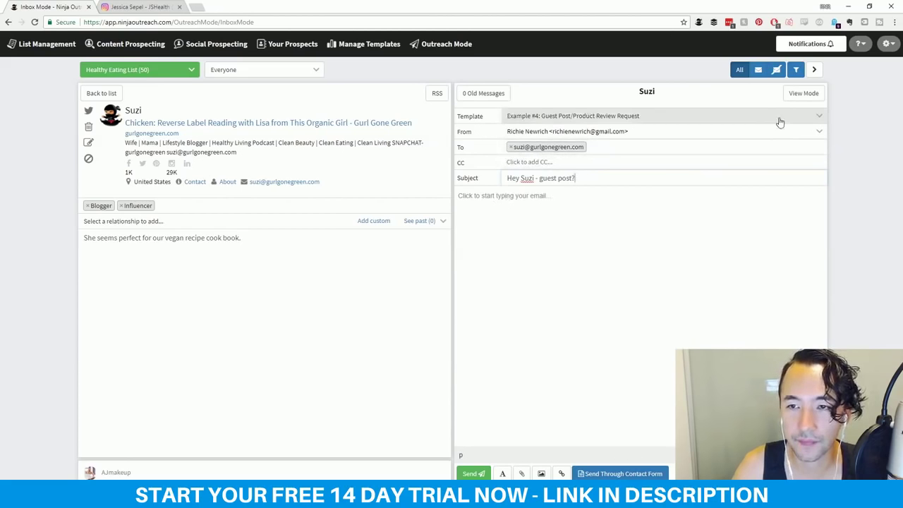
click(788, 96)
click(789, 99)
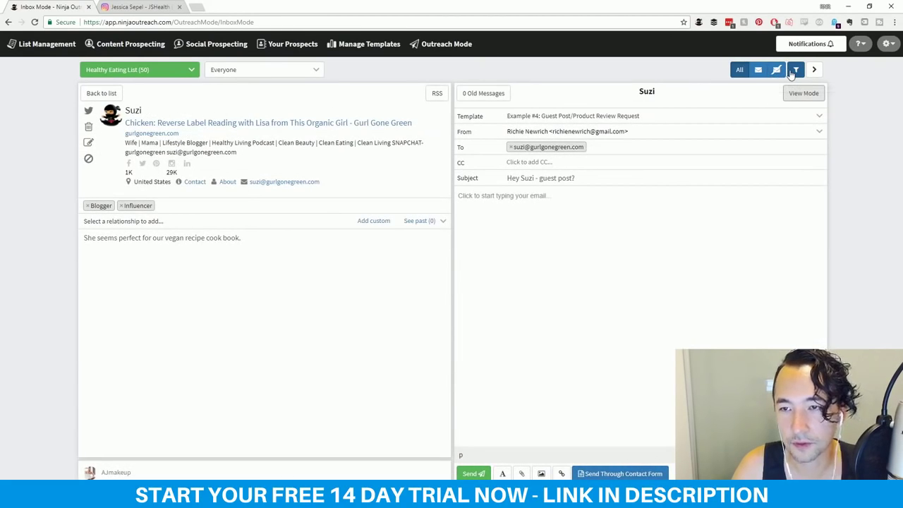
click(794, 70)
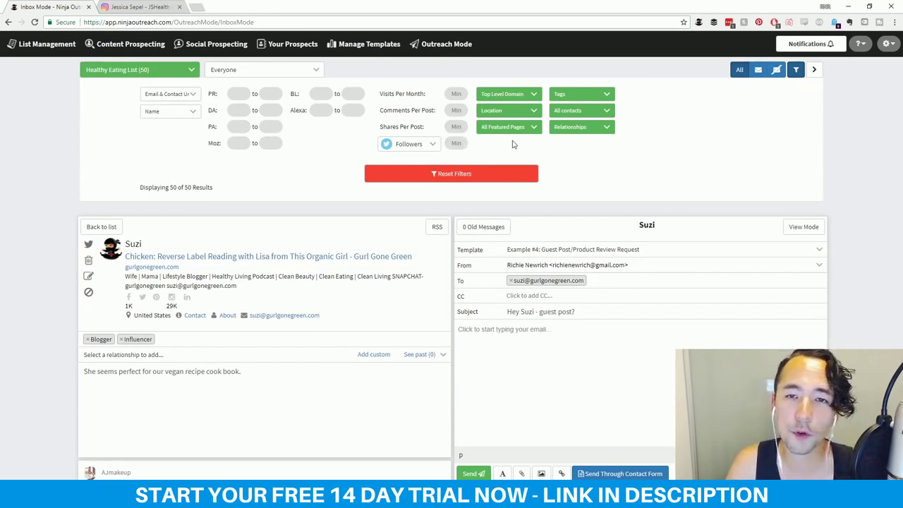
Step: Filter prospects to a minimum of 100 Instagram followers
click(415, 148)
click(413, 204)
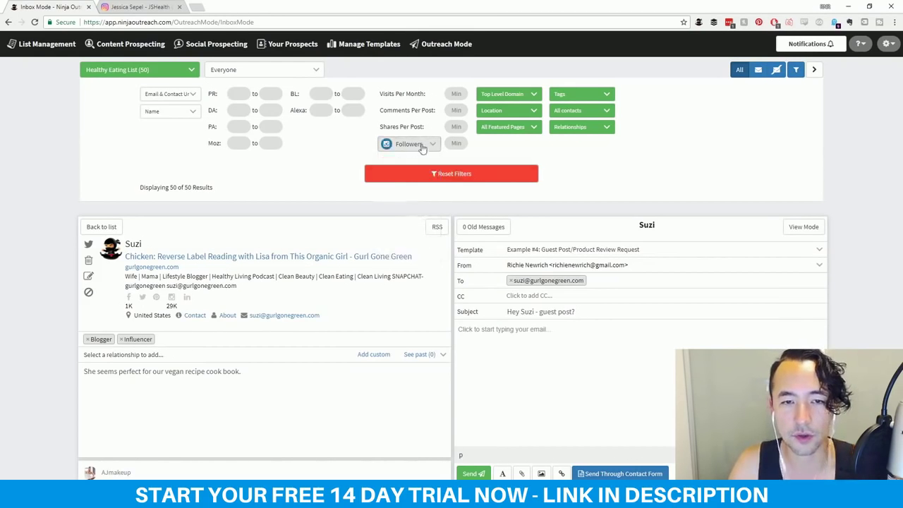
click(456, 144)
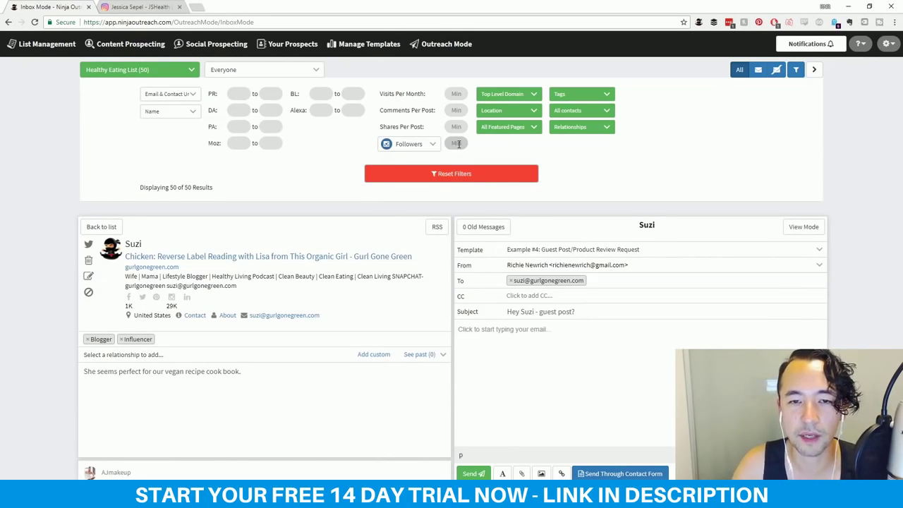
text(100)
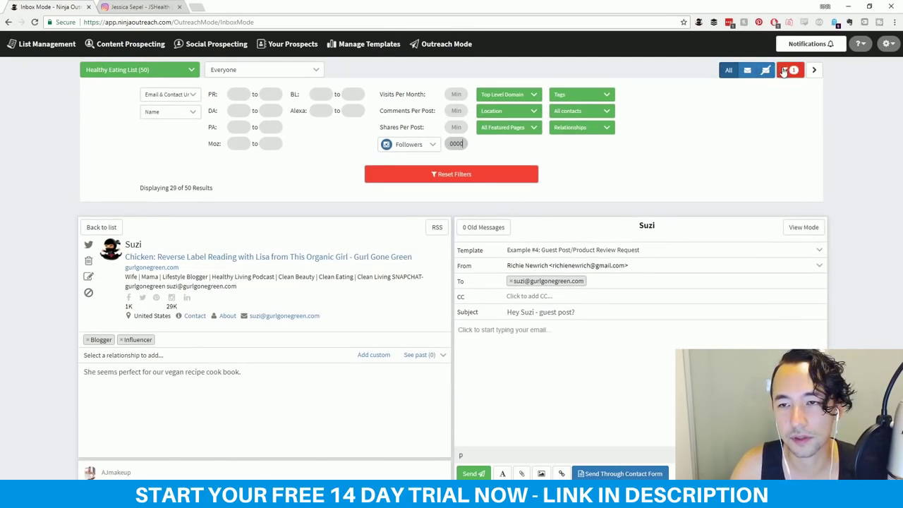
click(813, 70)
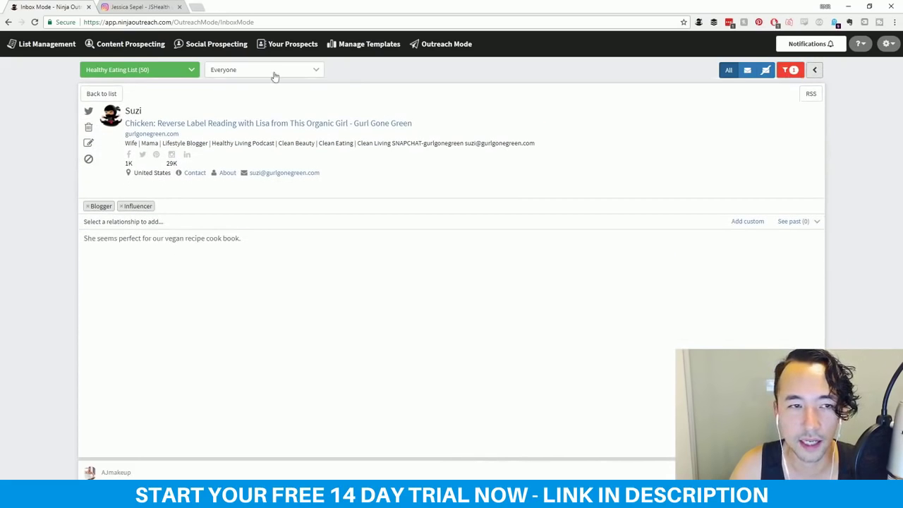
Step: Reopen the Gurl Gone Green draft from the filtered list and send it through the contact form
click(106, 94)
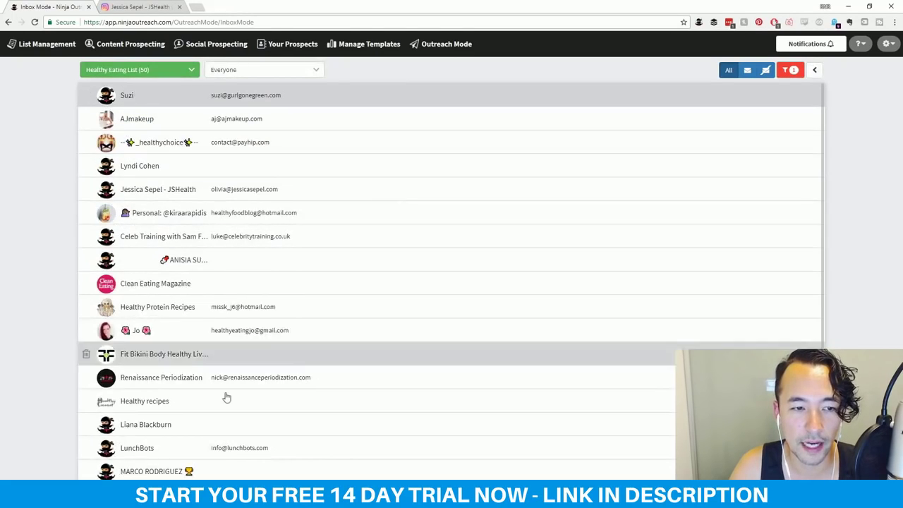
scroll(380, 332, down, 1)
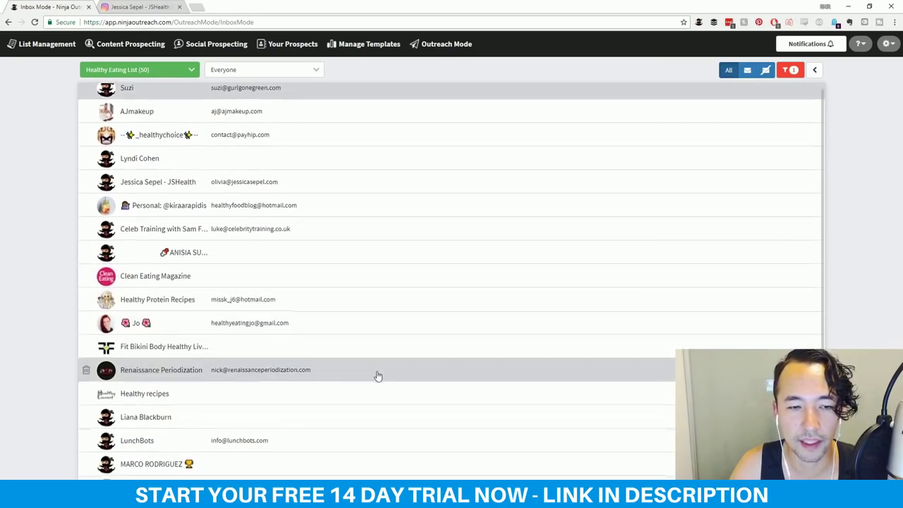
click(329, 111)
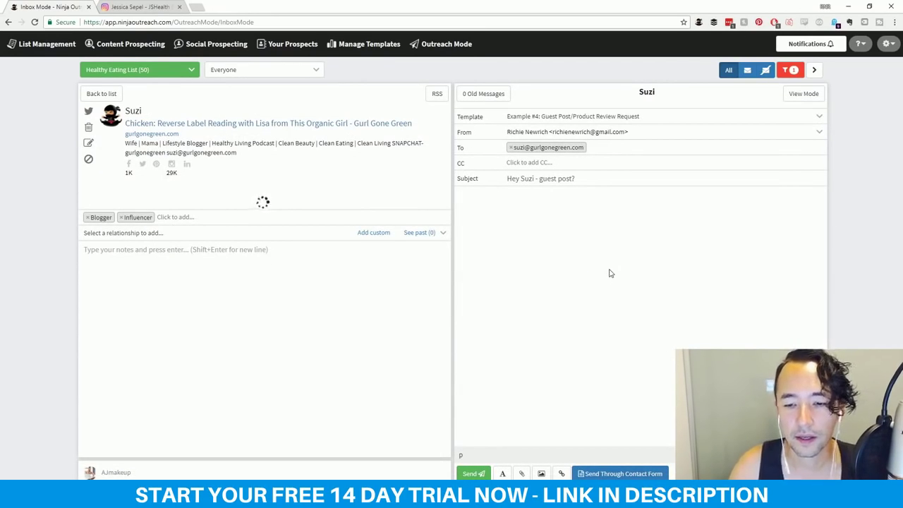
click(616, 477)
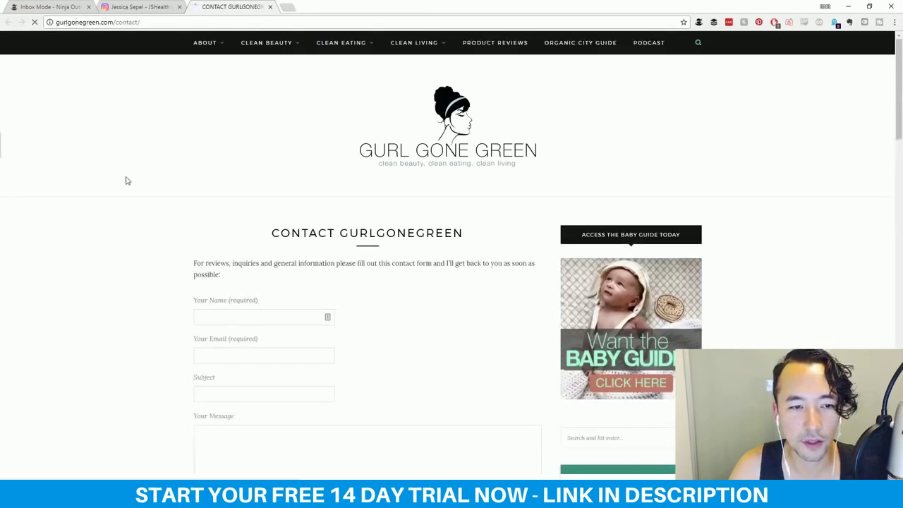
Step: Scroll to the Gurl Gone Green contact form and check its prefilled guest-post subject
scroll(99, 364, down, 15)
scroll(102, 358, up, 5)
scroll(102, 358, down, 1)
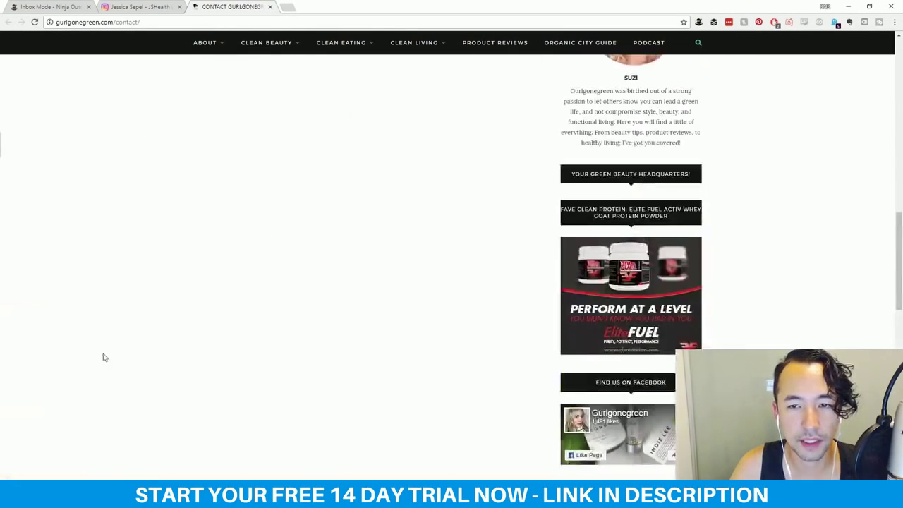
drag(898, 222, 897, 122)
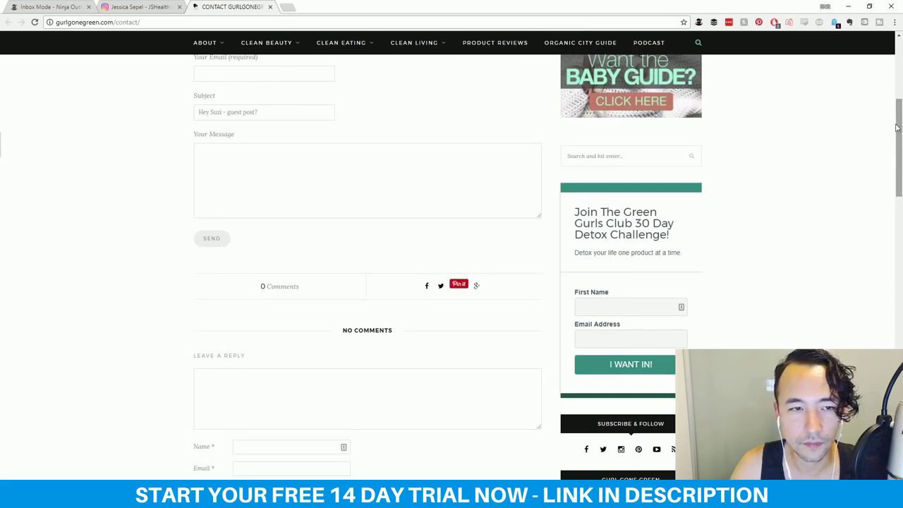
scroll(232, 225, up, 2)
click(284, 276)
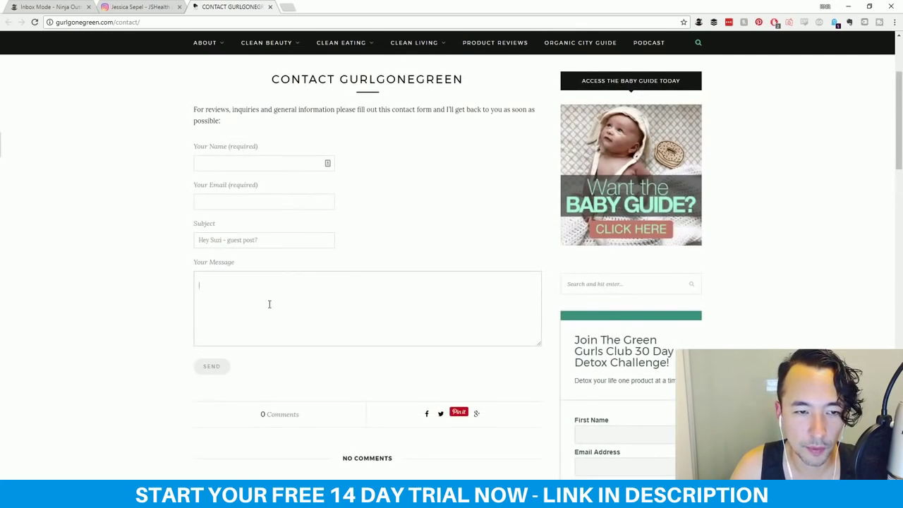
click(279, 240)
Step: Cycle through the open tabs, then return to the contact form's empty message box
key(ctrl+shift+Tab)
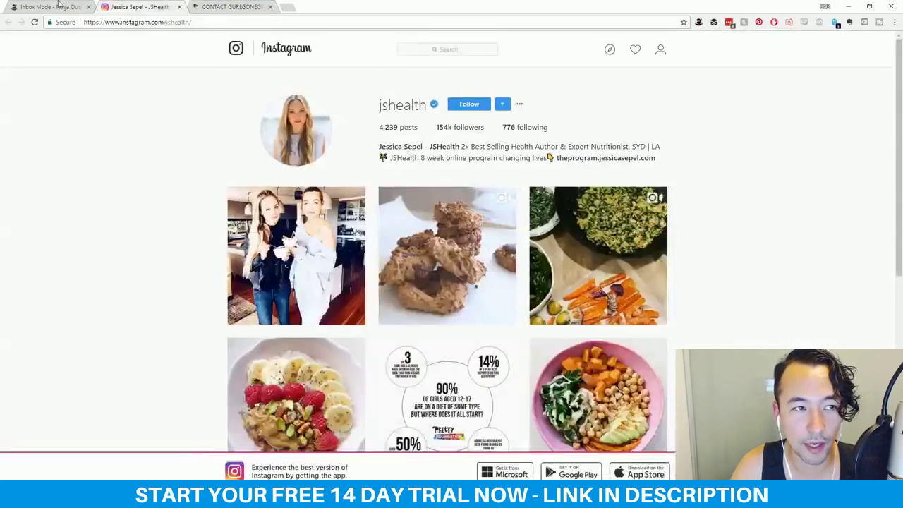
key(ctrl+shift+Tab)
key(ctrl+Tab)
key(ctrl+Tab)
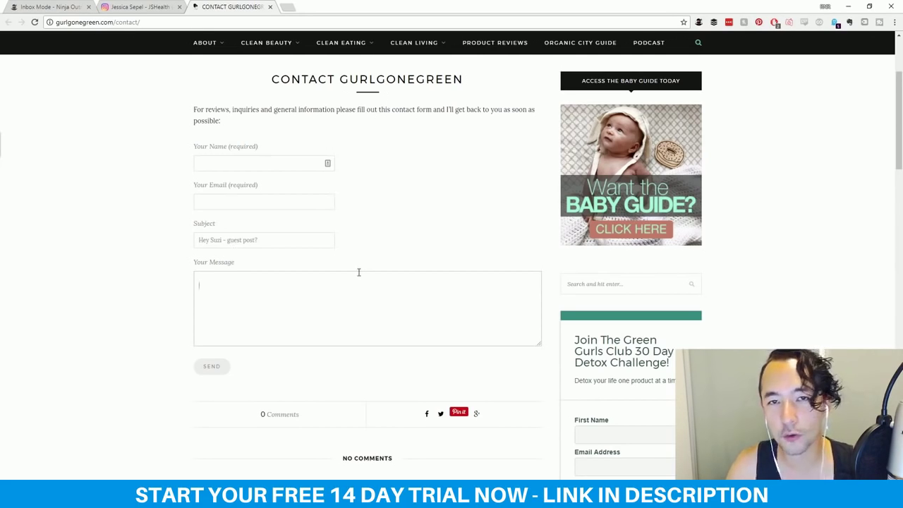
click(364, 297)
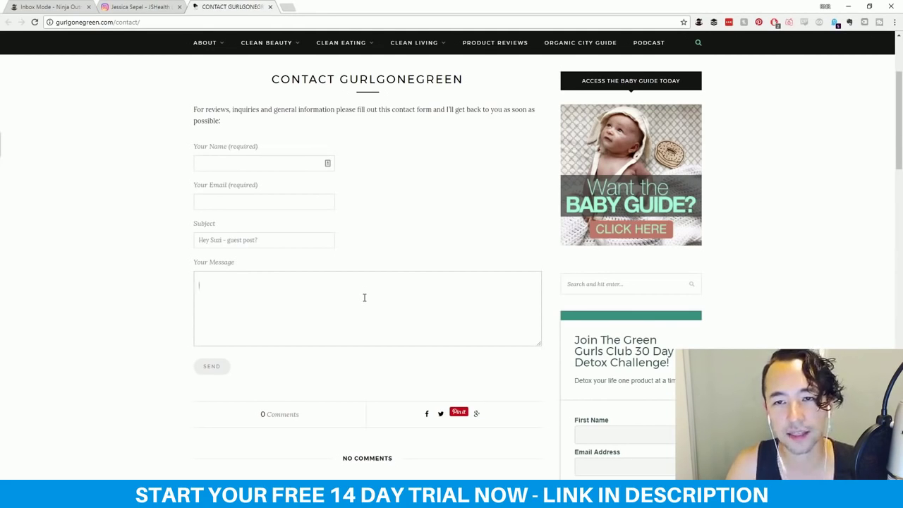
click(126, 6)
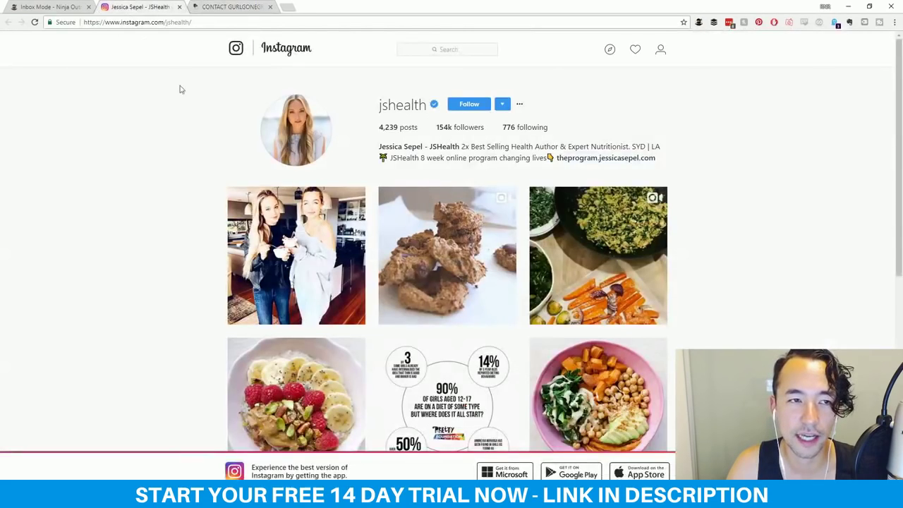
Step: Return to Ninja Outreach and go to Social Prospecting, leaving the outreach page unsaved
click(35, 5)
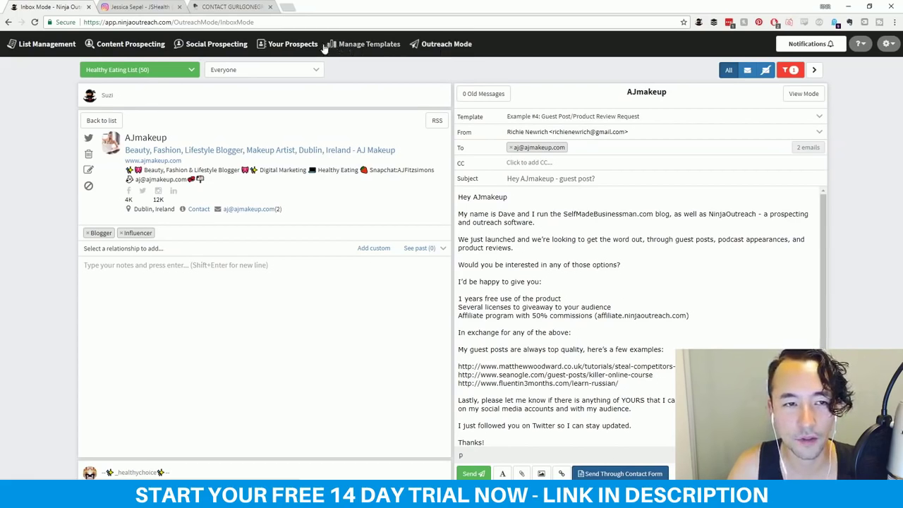
click(222, 47)
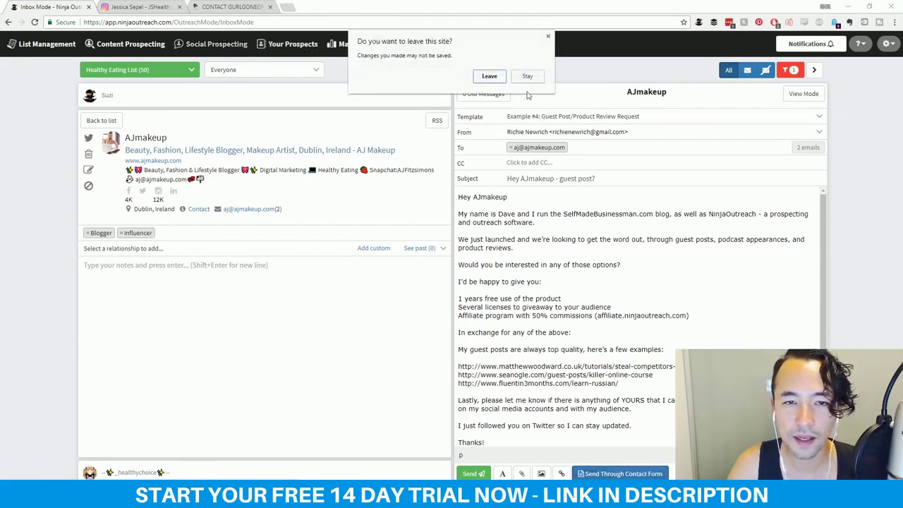
click(490, 76)
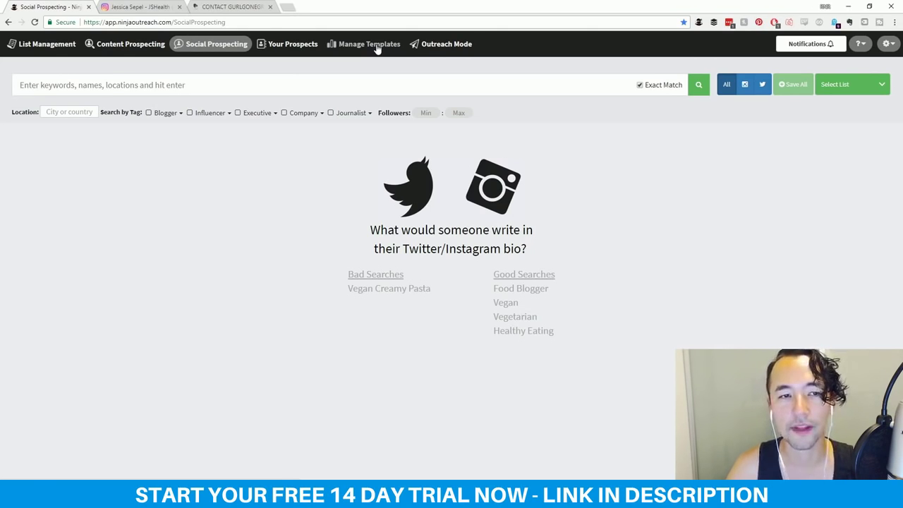
Step: Search social profiles for 'healthy eating'
click(206, 83)
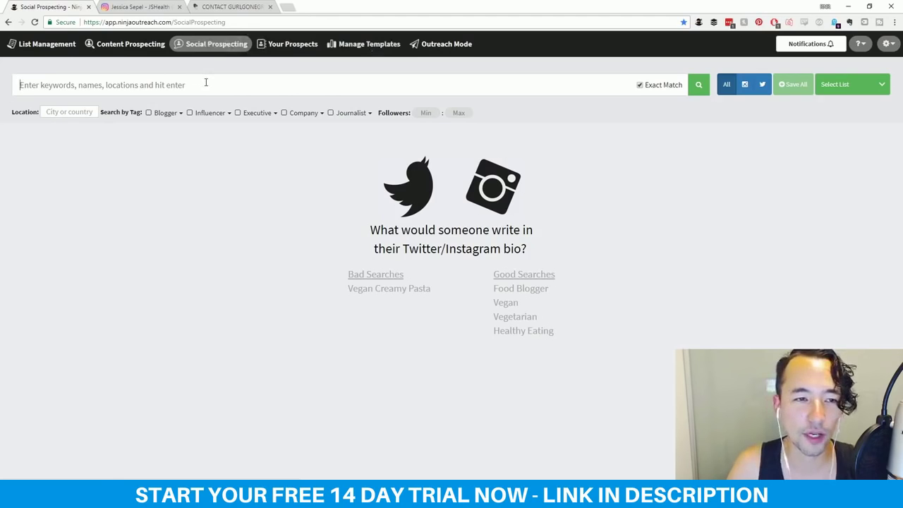
text(healthy eating)
key(Return)
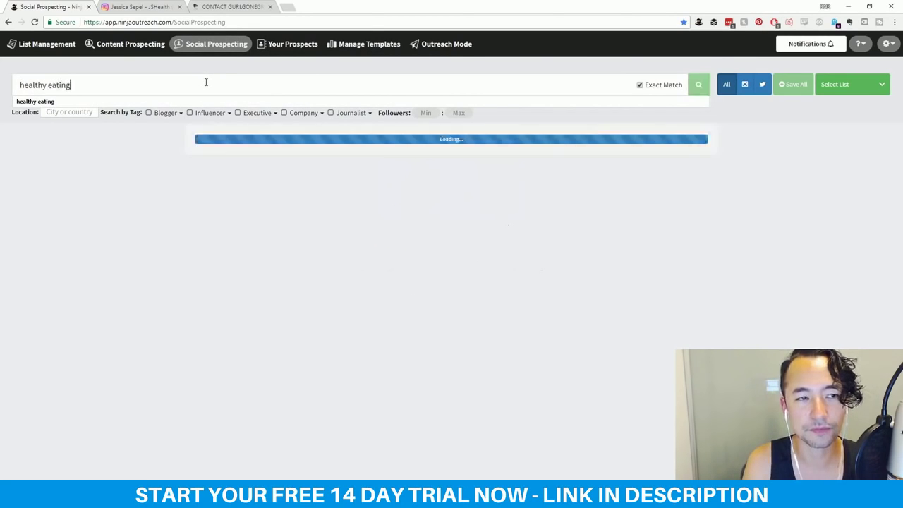